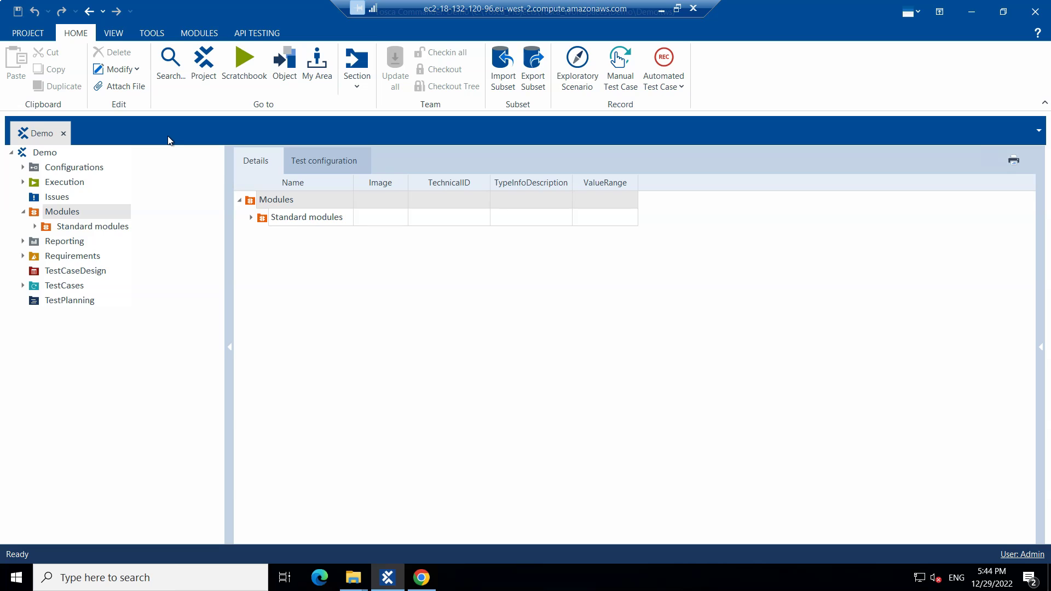
# Step: Check the Tosca version and build details in the program's About information, and close it
pyautogui.click(29, 33)
pyautogui.press('Escape')
pyautogui.click(27, 33)
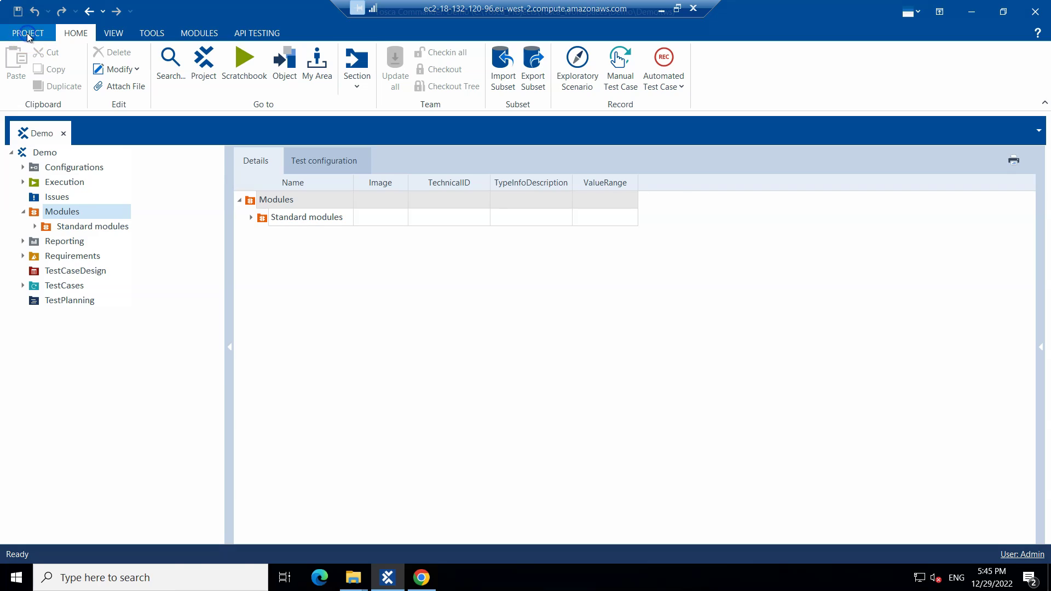
pyautogui.click(43, 139)
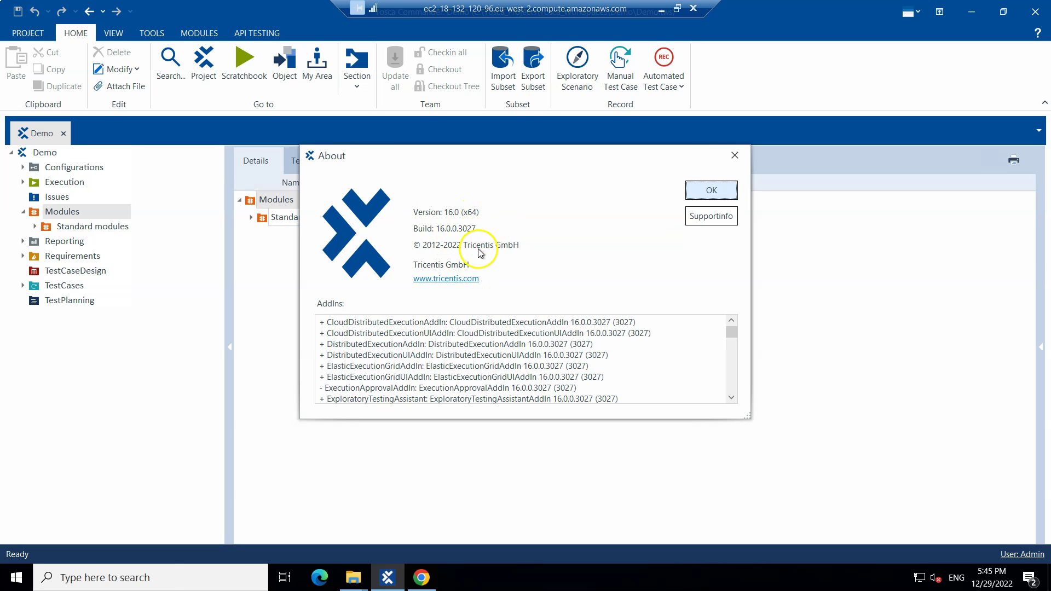
pyautogui.click(734, 155)
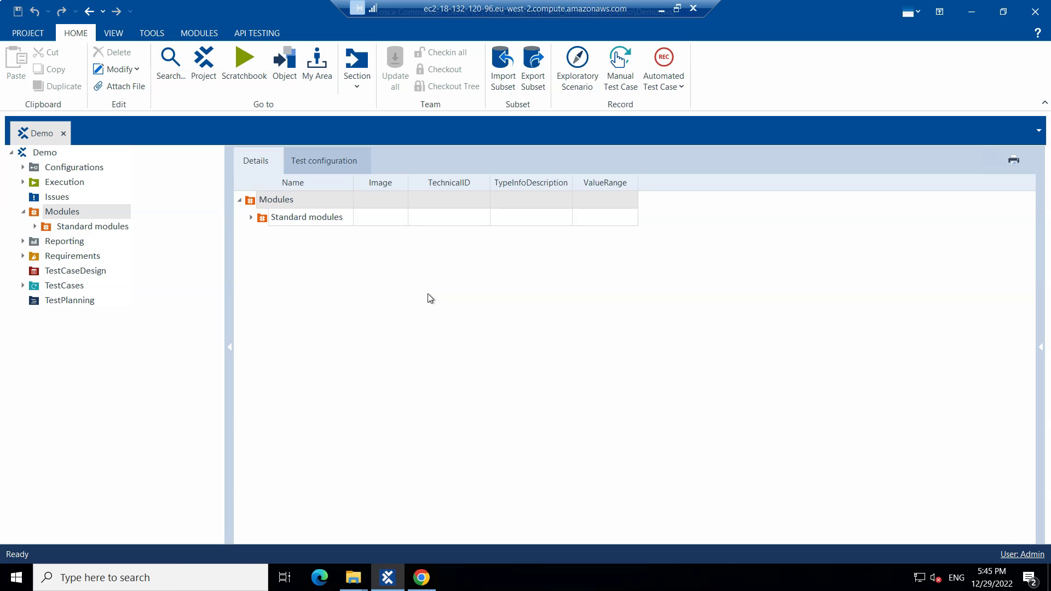
# Step: Switch to Chrome, open the Create Contact form in Oracle Fusion, and dismiss the site's notification request
pyautogui.click(422, 579)
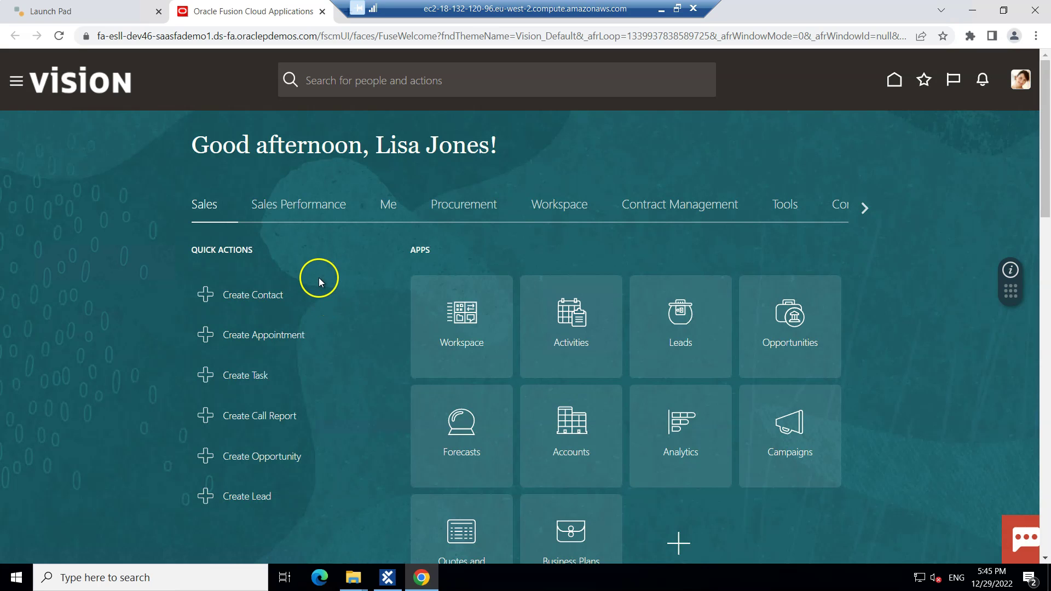
pyautogui.click(251, 300)
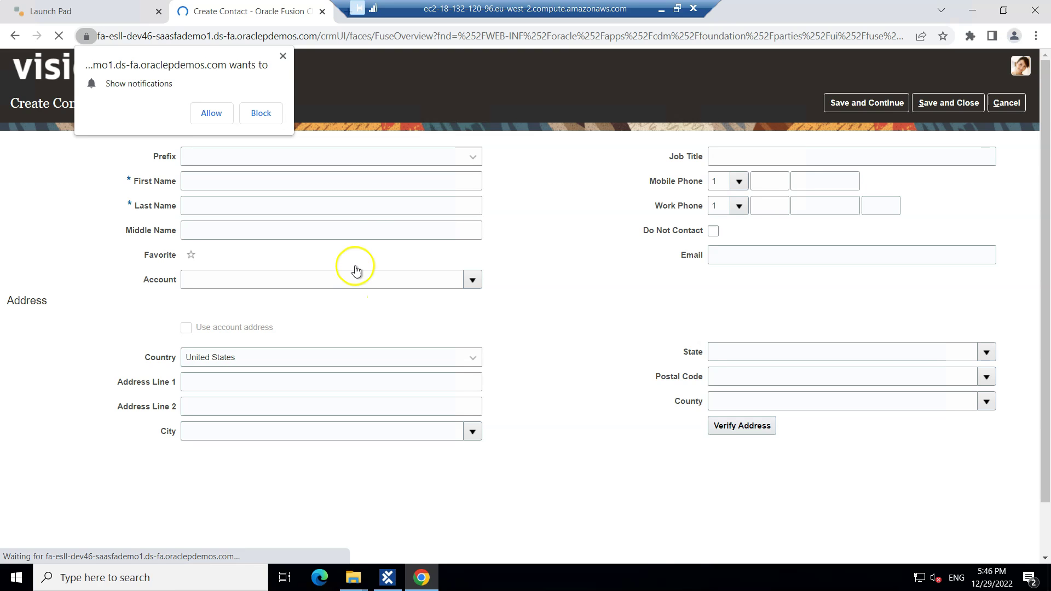
pyautogui.click(284, 57)
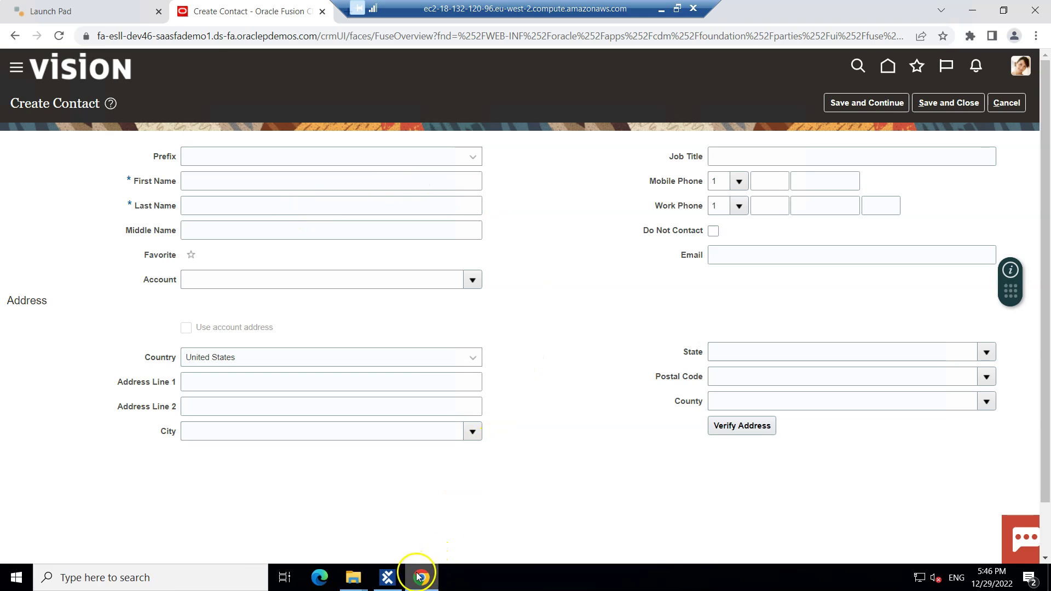
# Step: Switch back to Tosca Commander and create a folder named ERP Cloud under Modules
pyautogui.click(387, 575)
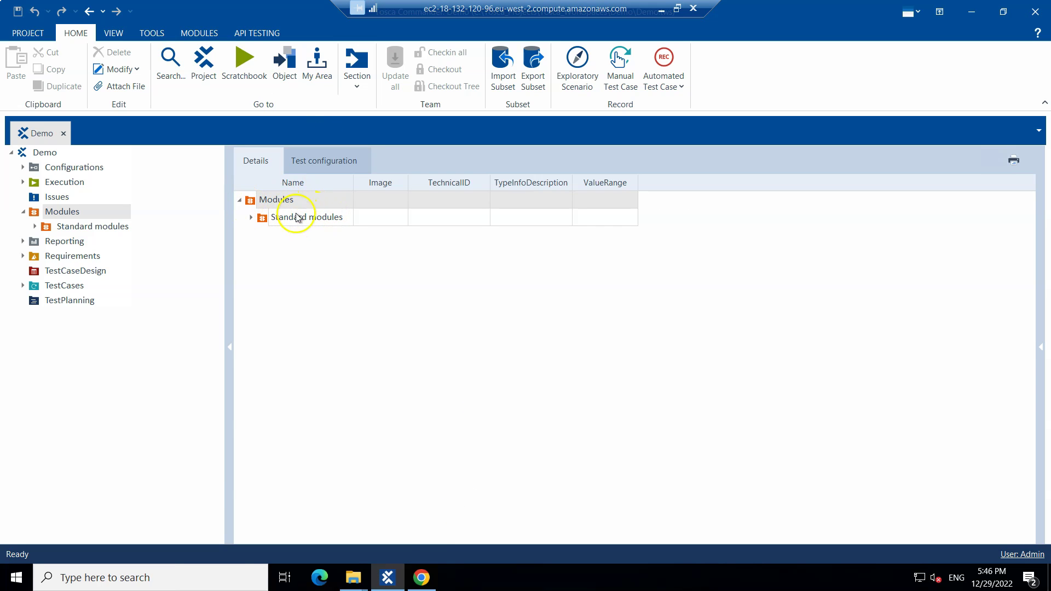
pyautogui.click(284, 200)
pyautogui.click(286, 200)
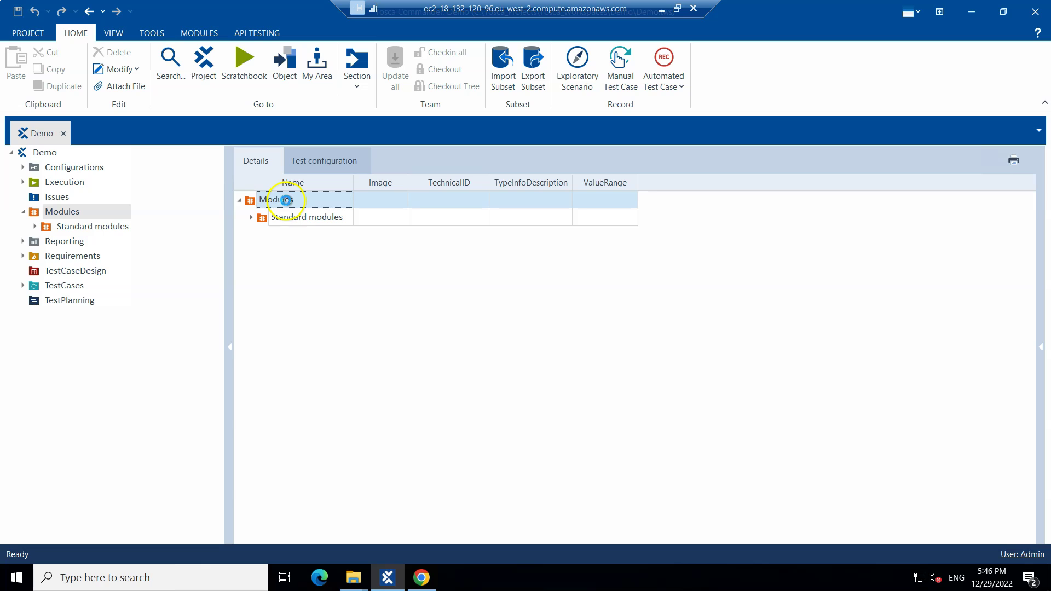
pyautogui.rightClick(286, 200)
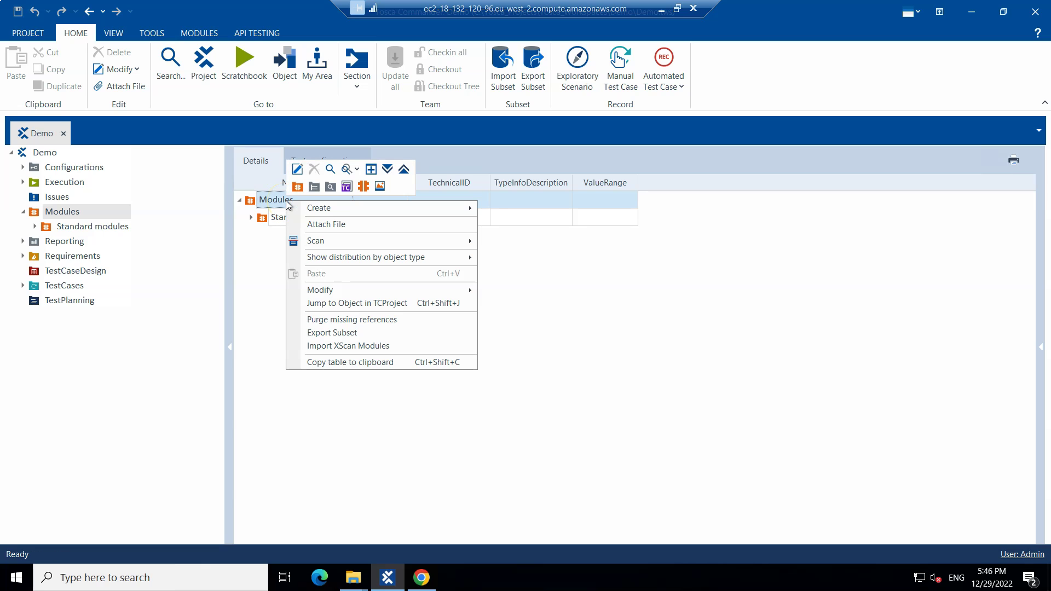
pyautogui.click(298, 186)
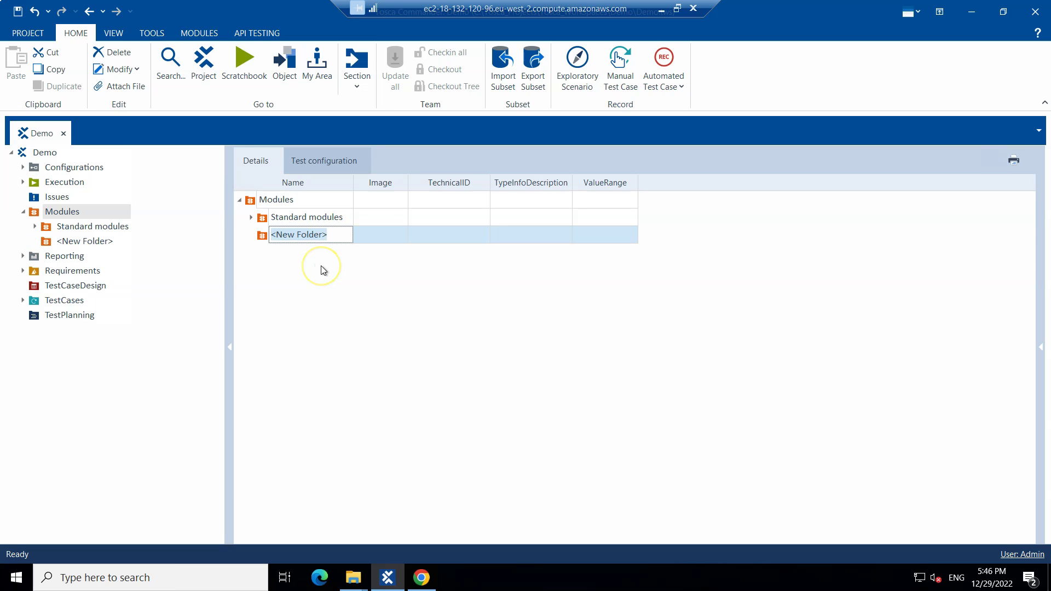
pyautogui.write('ERP')
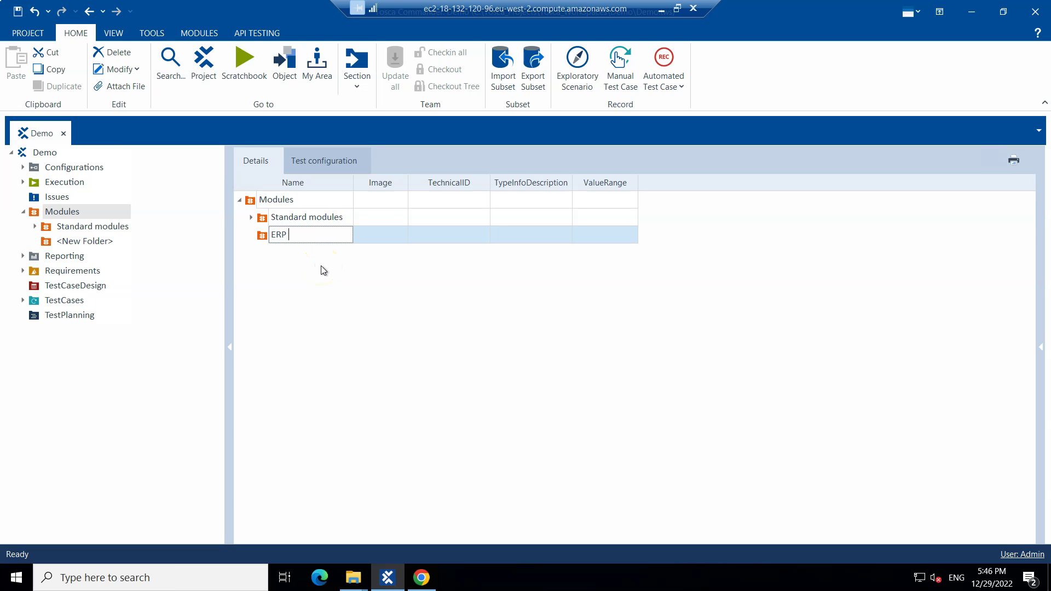
pyautogui.click(323, 269)
# Step: Start an application scan from the ERP Cloud folder on the Create Contact browser window
pyautogui.click(269, 240)
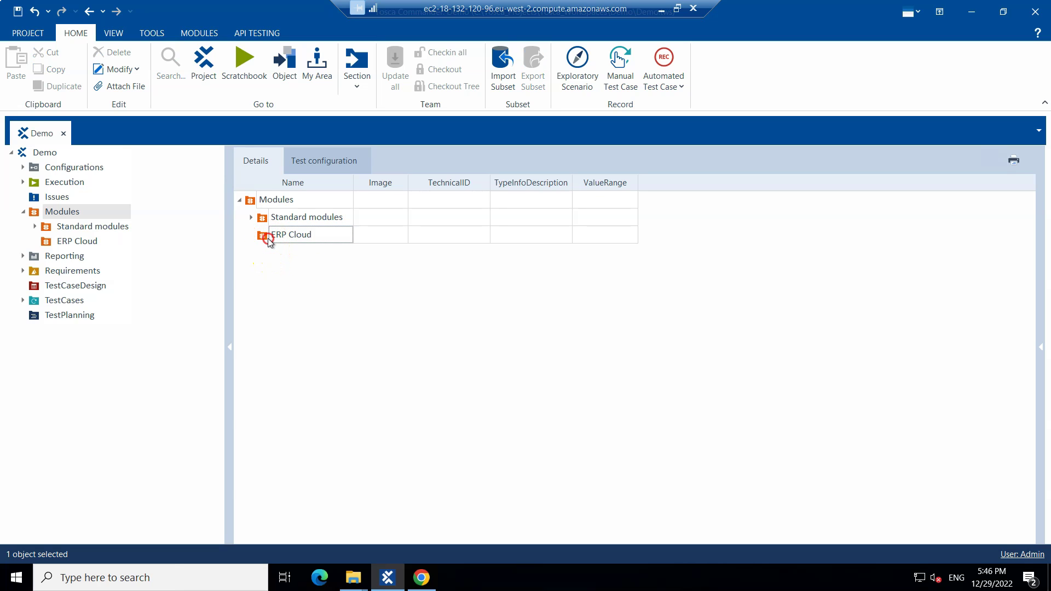
pyautogui.rightClick(268, 240)
pyautogui.moveTo(335, 278)
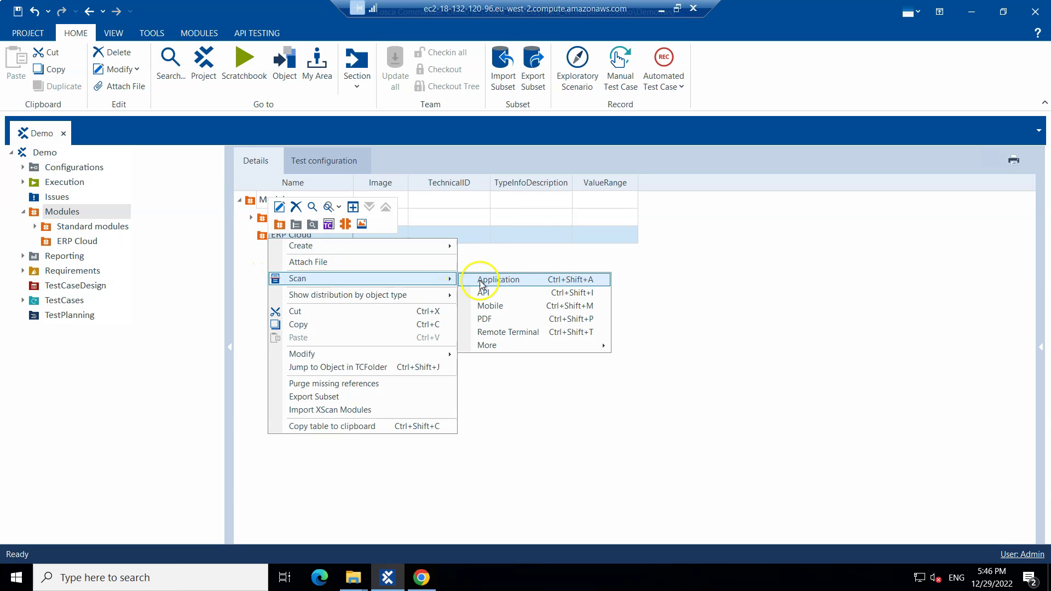
pyautogui.click(481, 281)
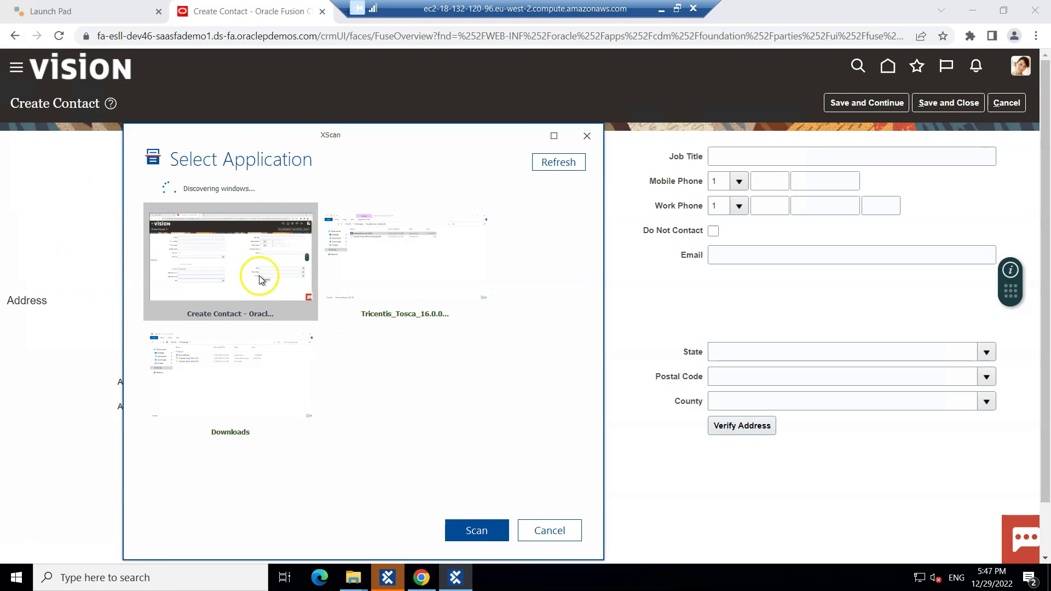
pyautogui.click(476, 530)
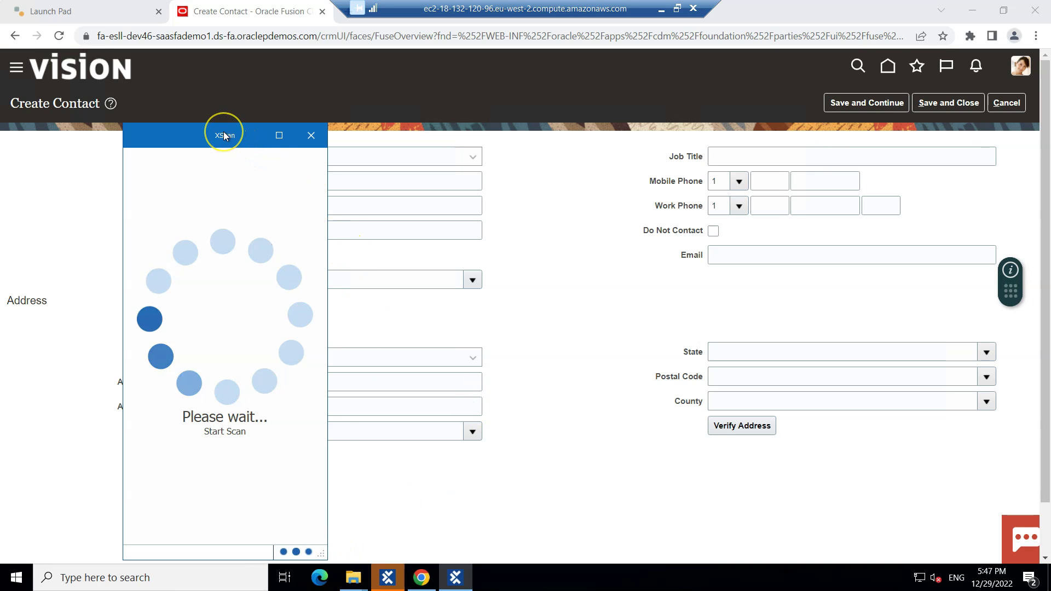
# Step: Change XScan to its advanced view and enlarge and reposition its window so the control tree is readable
pyautogui.moveTo(223, 135); pyautogui.dragTo(305, 94)
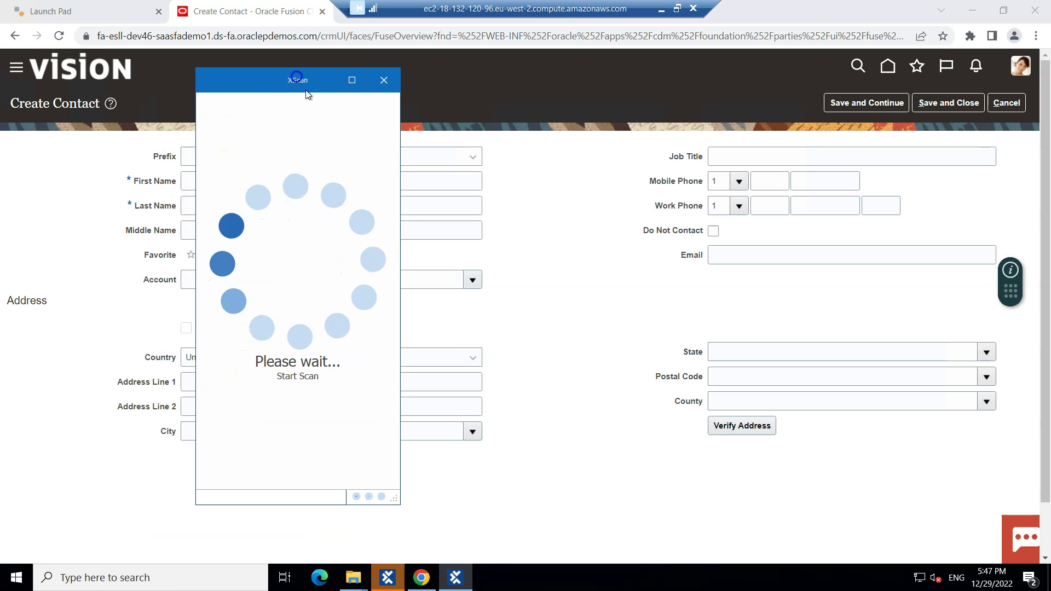
pyautogui.moveTo(457, 506); pyautogui.dragTo(689, 515)
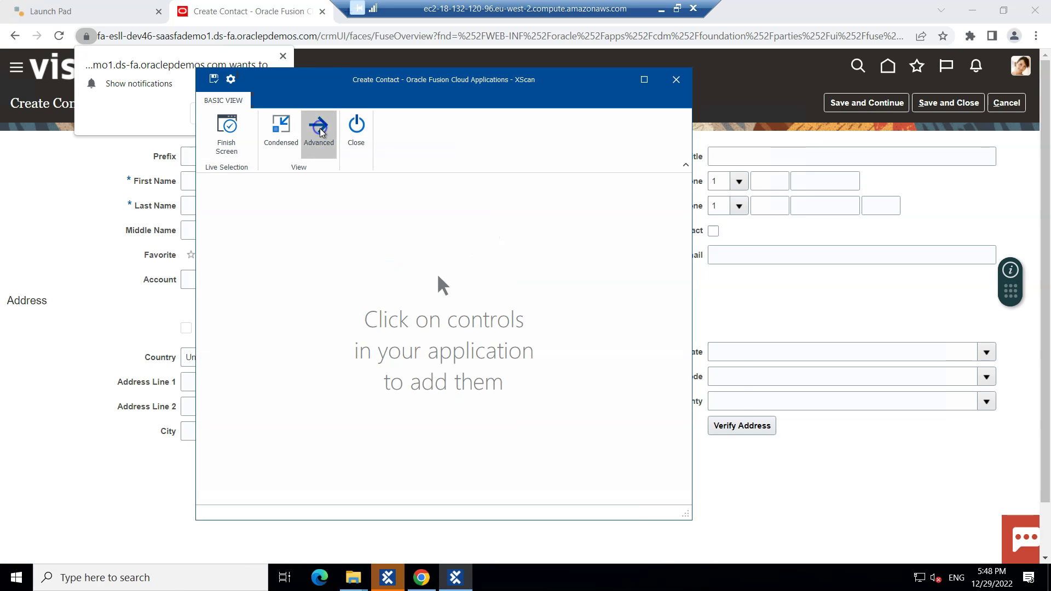
pyautogui.click(320, 131)
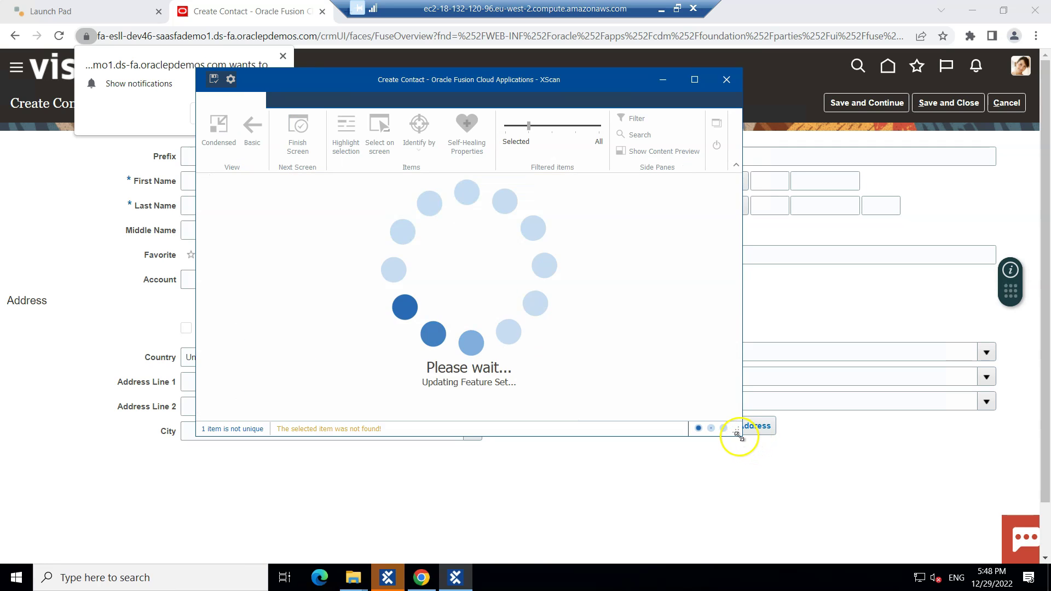
pyautogui.moveTo(739, 437); pyautogui.dragTo(935, 536)
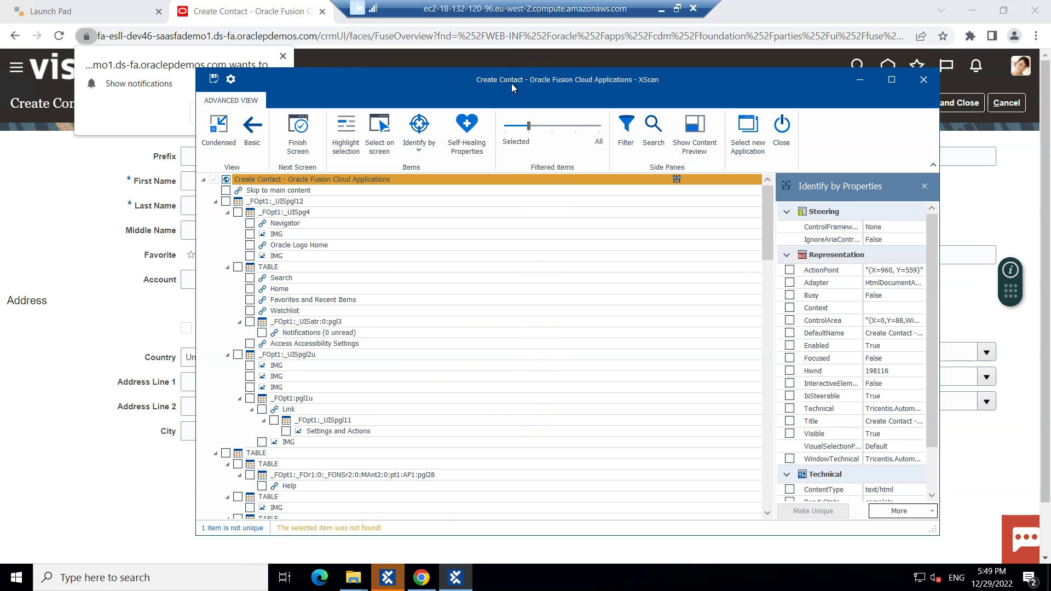
pyautogui.moveTo(507, 82); pyautogui.dragTo(569, 78)
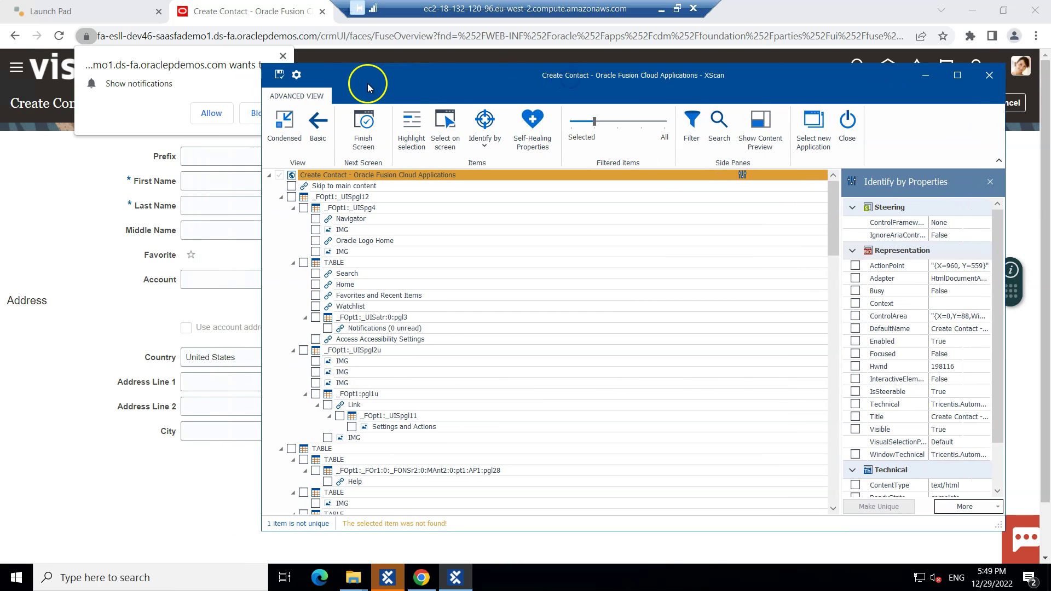
# Step: Add a unique application identifier named Oracle that uses Title in the XScan settings, and save it
pyautogui.click(296, 76)
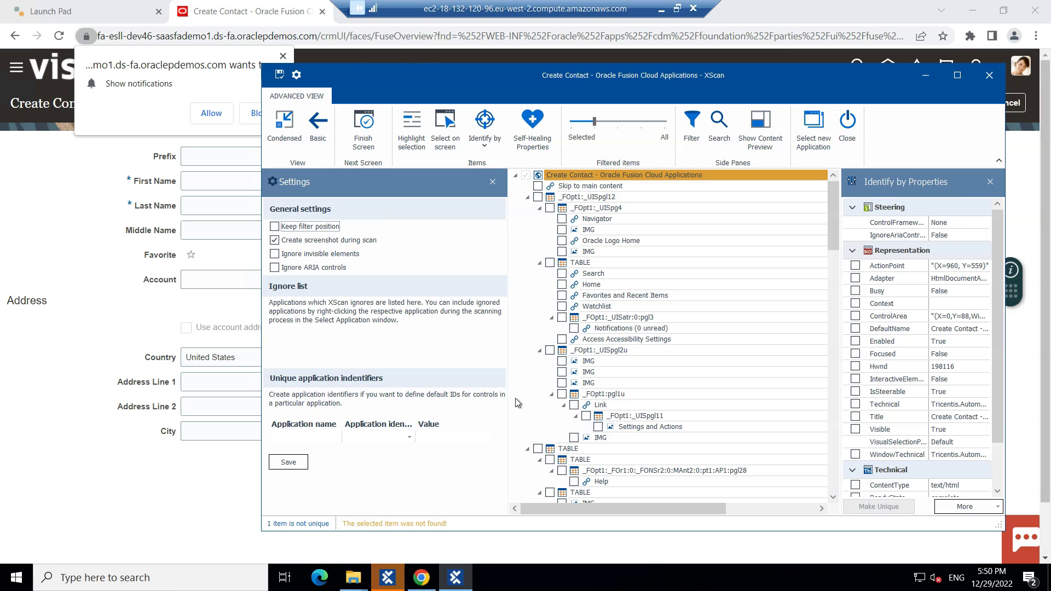
pyautogui.click(306, 437)
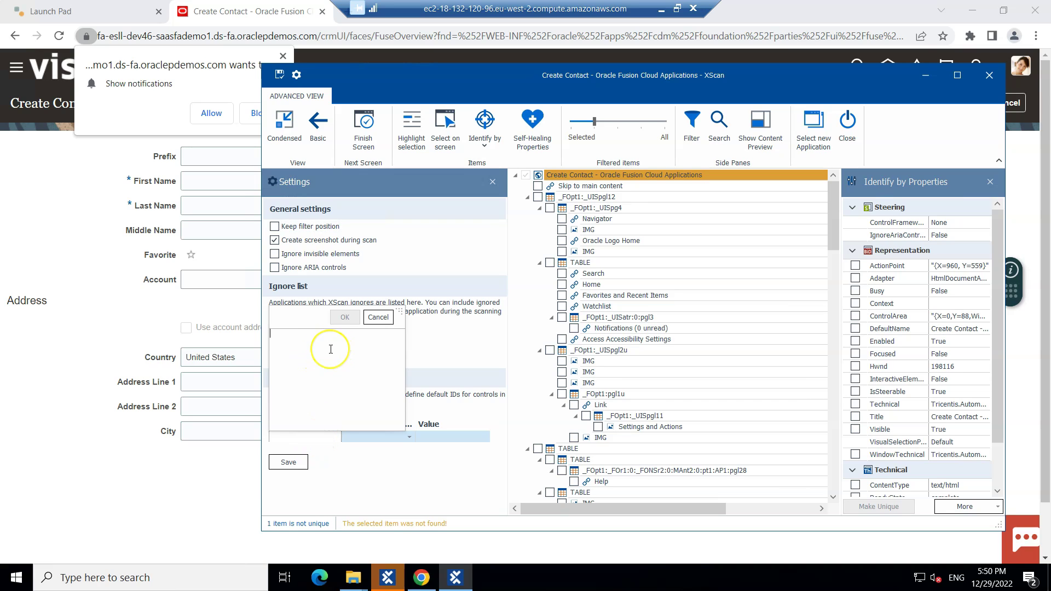
pyautogui.write('Oracle')
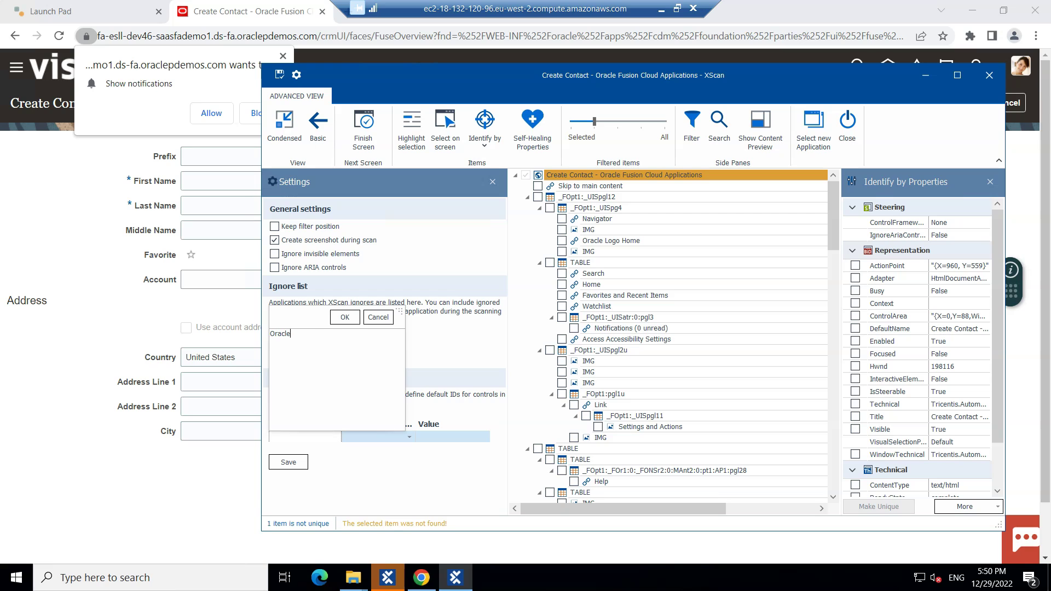
pyautogui.click(344, 317)
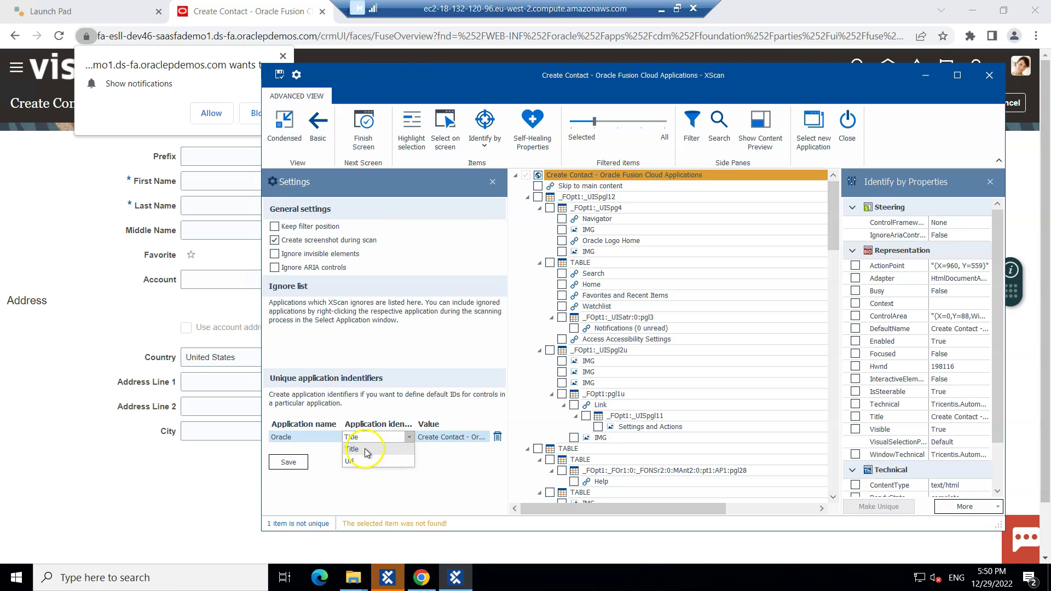
pyautogui.click(444, 447)
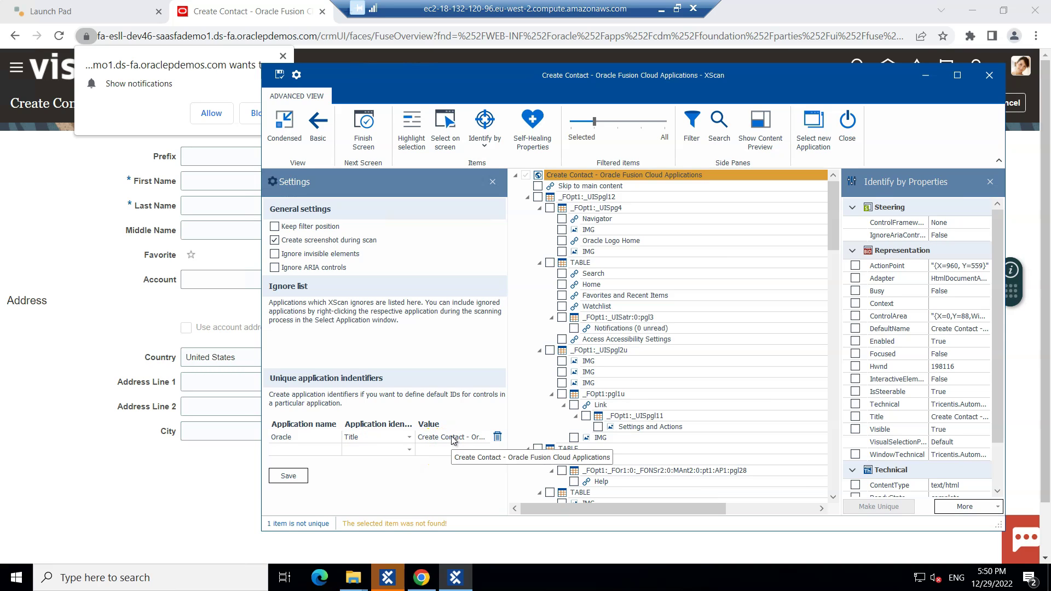
pyautogui.click(452, 440)
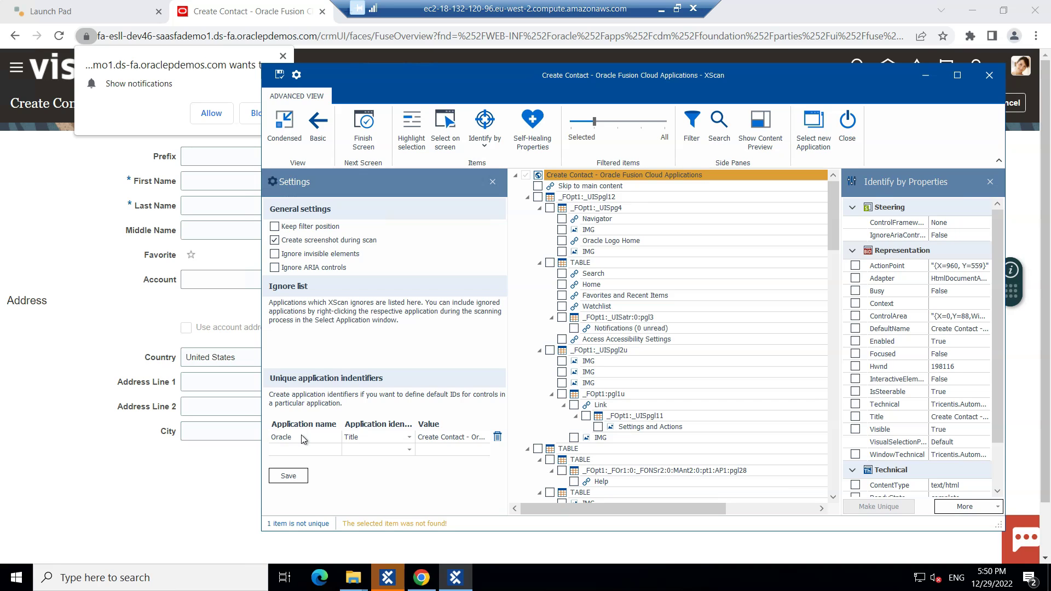
pyautogui.click(289, 477)
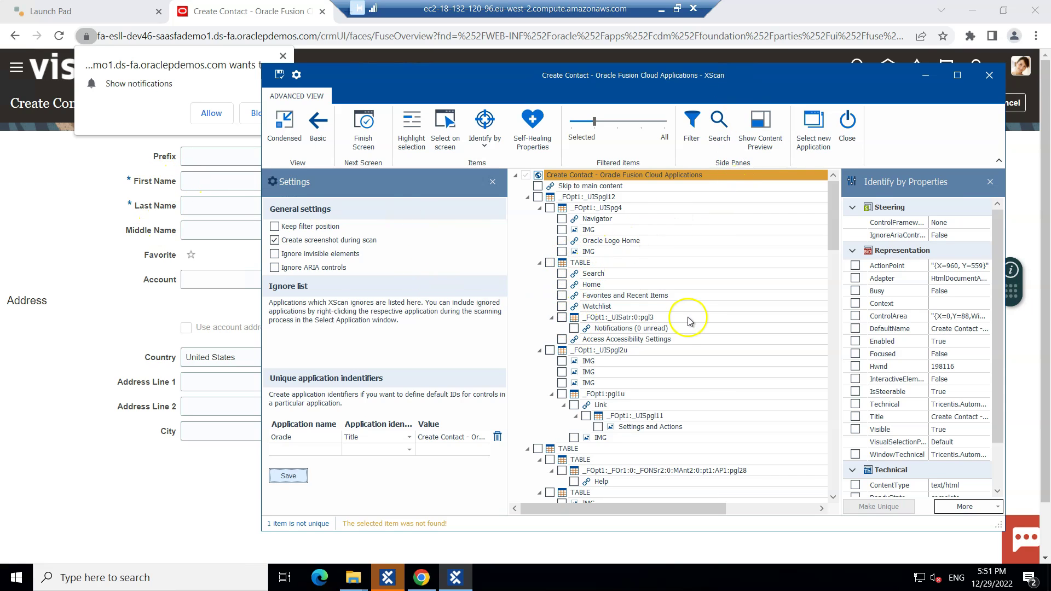
pyautogui.click(299, 78)
# Step: Include the First Name text box in the scanned controls and move the XScan window aside
pyautogui.moveTo(832, 219); pyautogui.dragTo(825, 284)
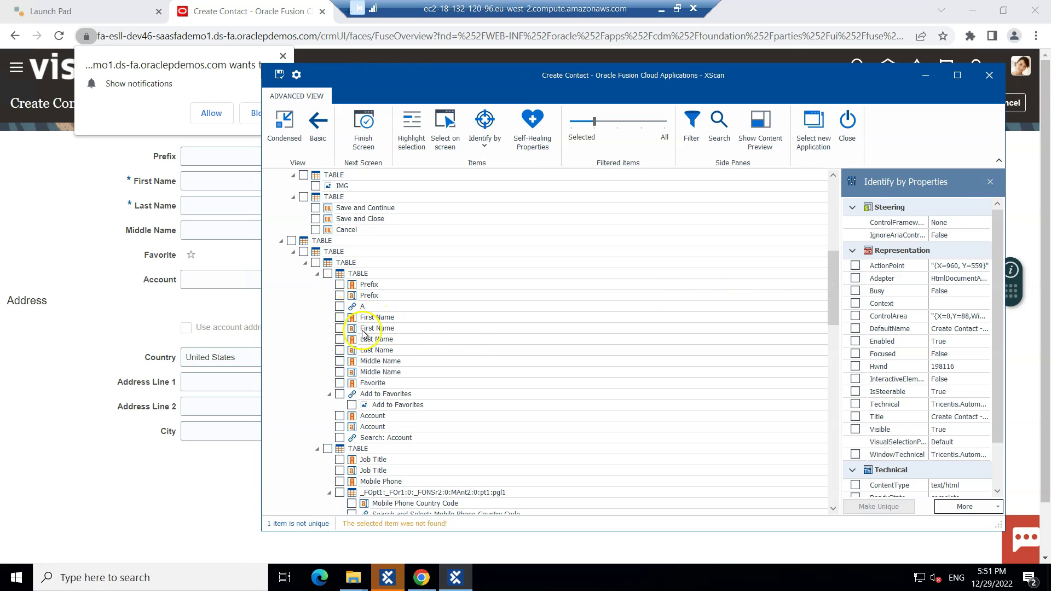
pyautogui.click(340, 330)
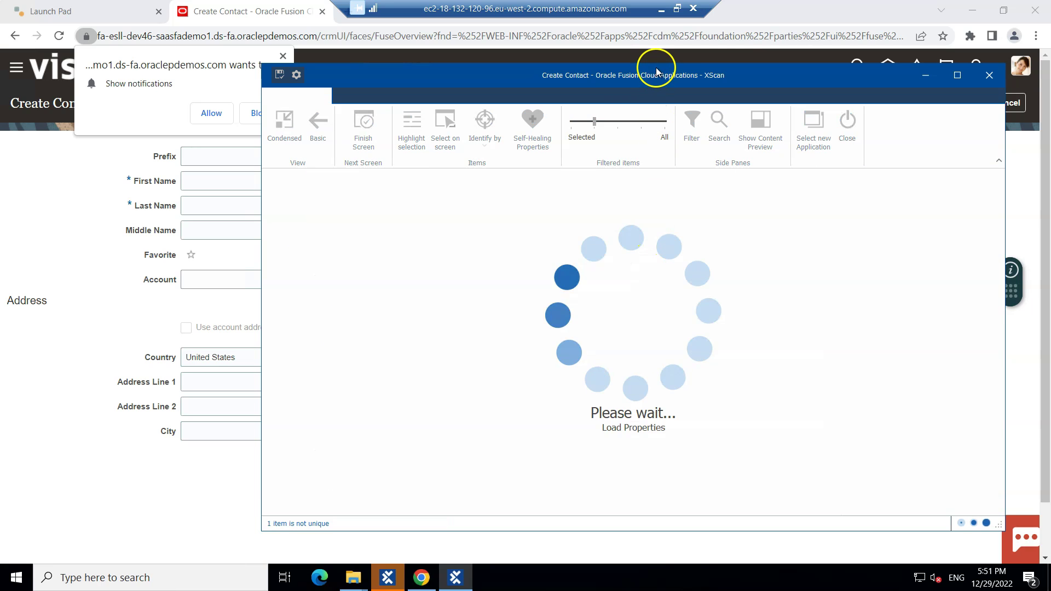
pyautogui.moveTo(654, 82); pyautogui.dragTo(523, 55)
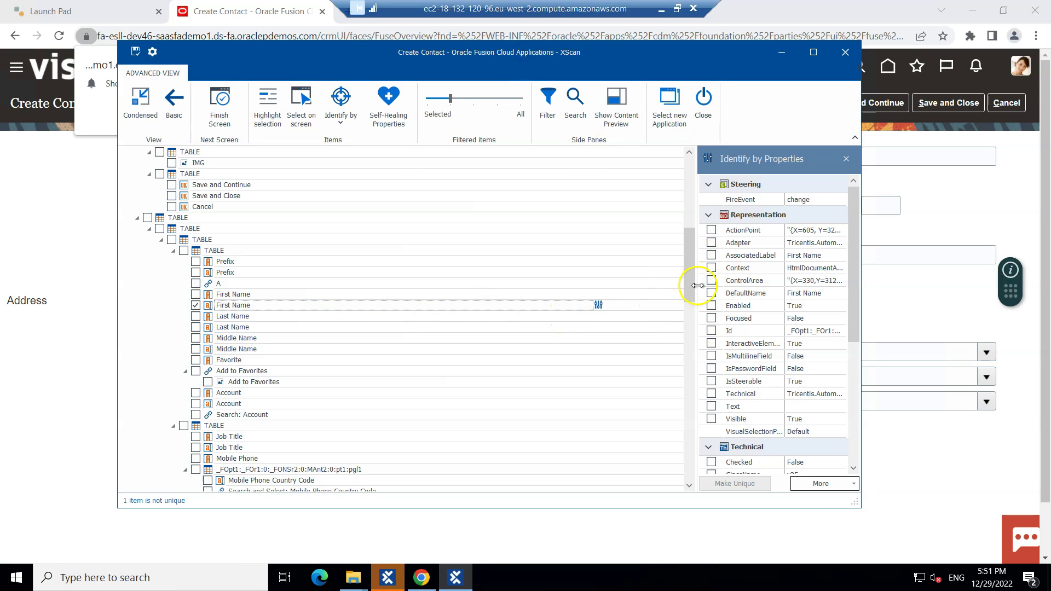
# Step: Identify the First Name text box by its DefaultName property instead of its technical Id
pyautogui.moveTo(640, 285); pyautogui.dragTo(601, 282)
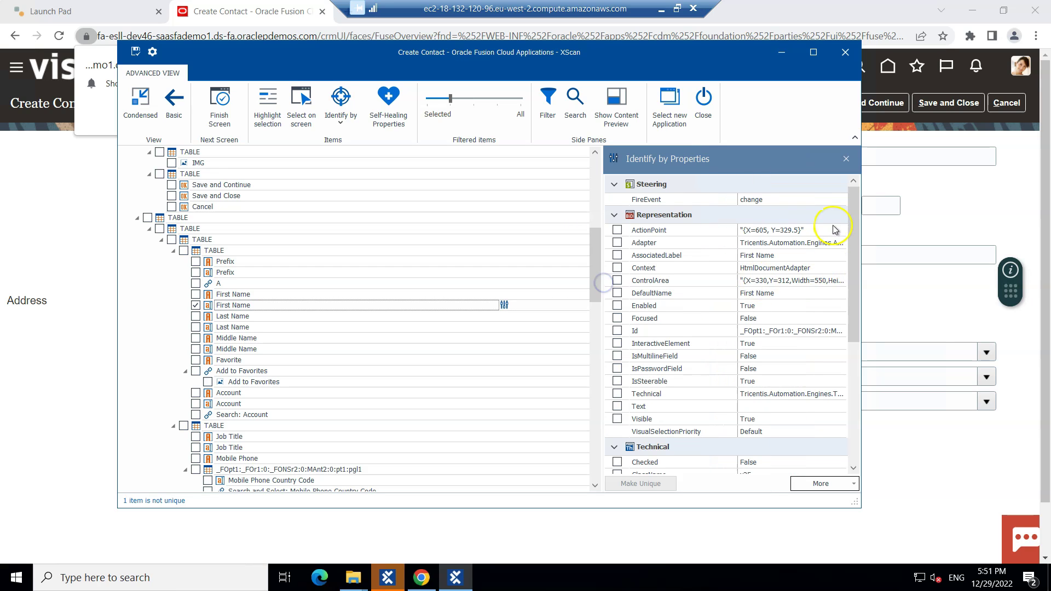
pyautogui.moveTo(850, 254); pyautogui.dragTo(842, 395)
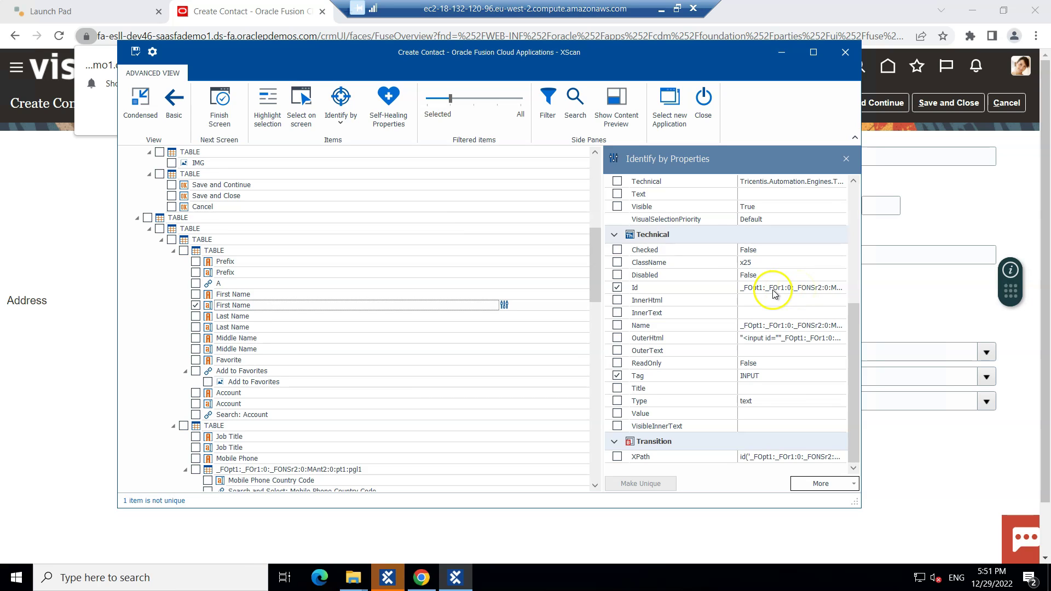
pyautogui.click(618, 288)
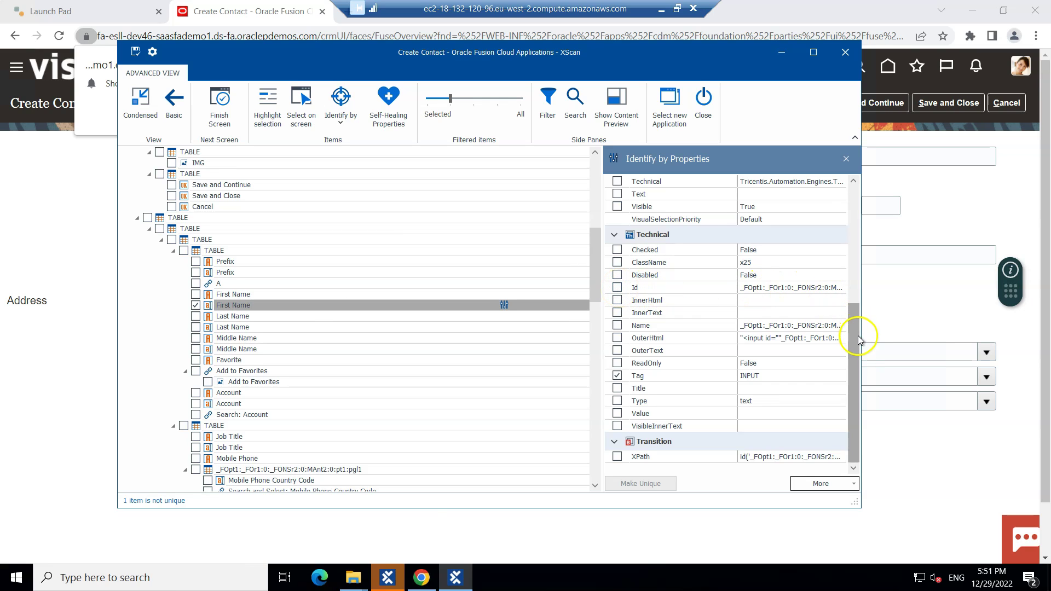
pyautogui.moveTo(858, 328); pyautogui.dragTo(852, 212)
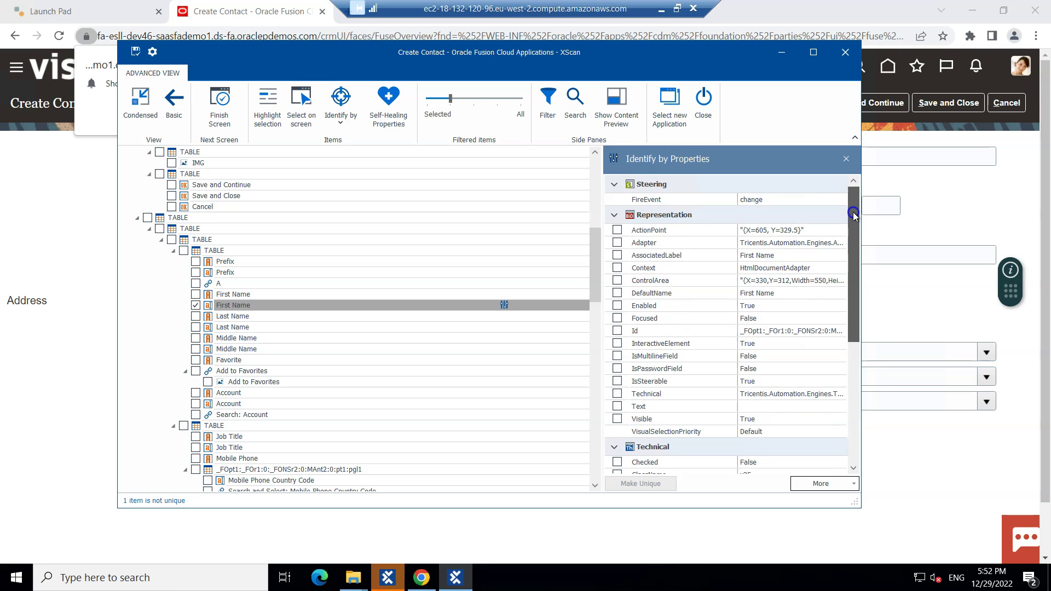
pyautogui.click(617, 295)
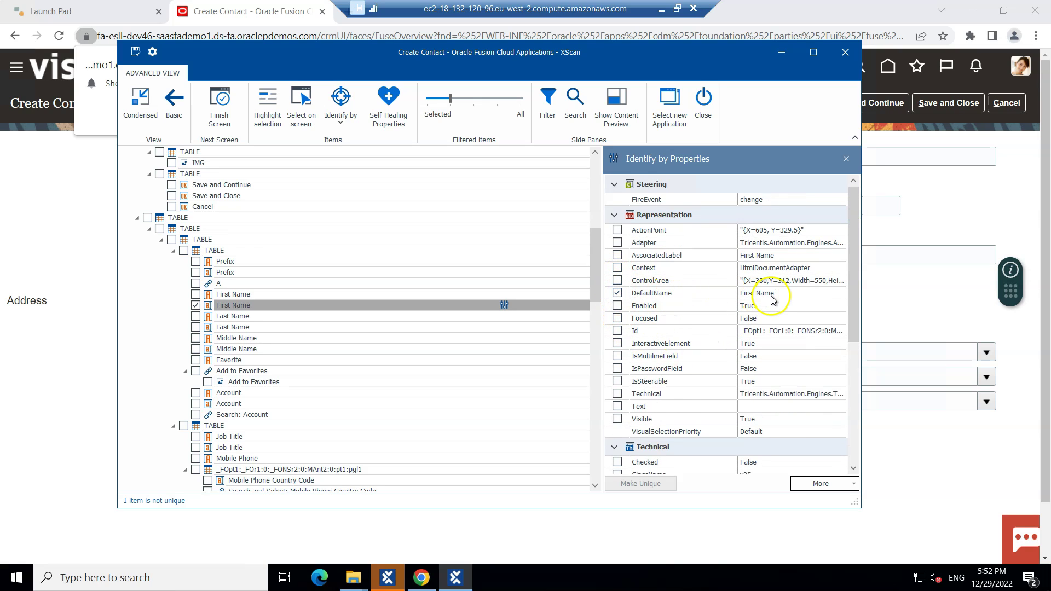
# Step: Add Visible to the First Name text box's identifying properties and define them as the default ID on application level for Oracle
pyautogui.click(617, 419)
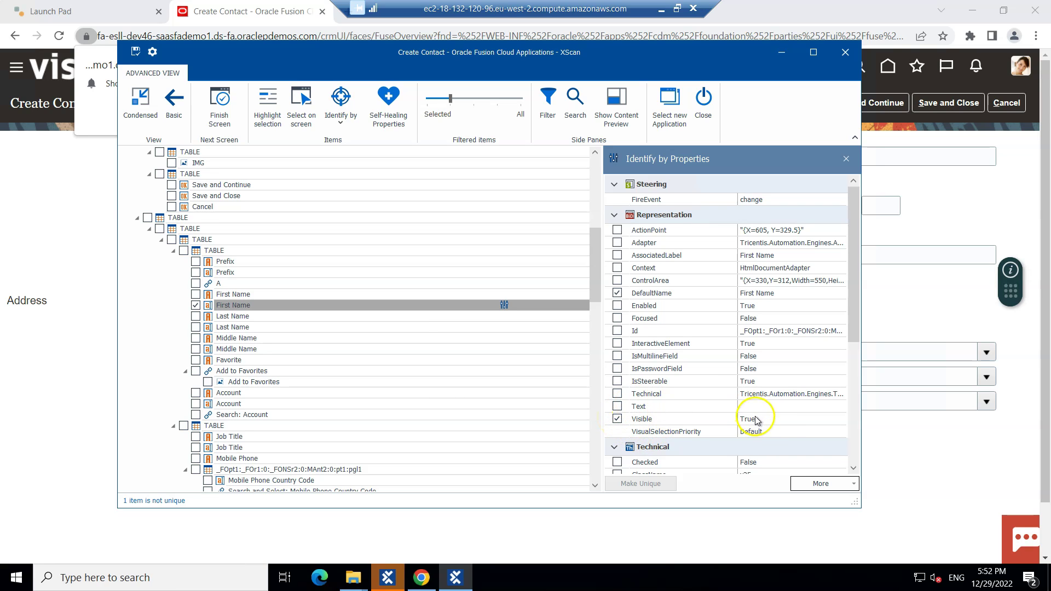
pyautogui.moveTo(855, 286); pyautogui.dragTo(853, 425)
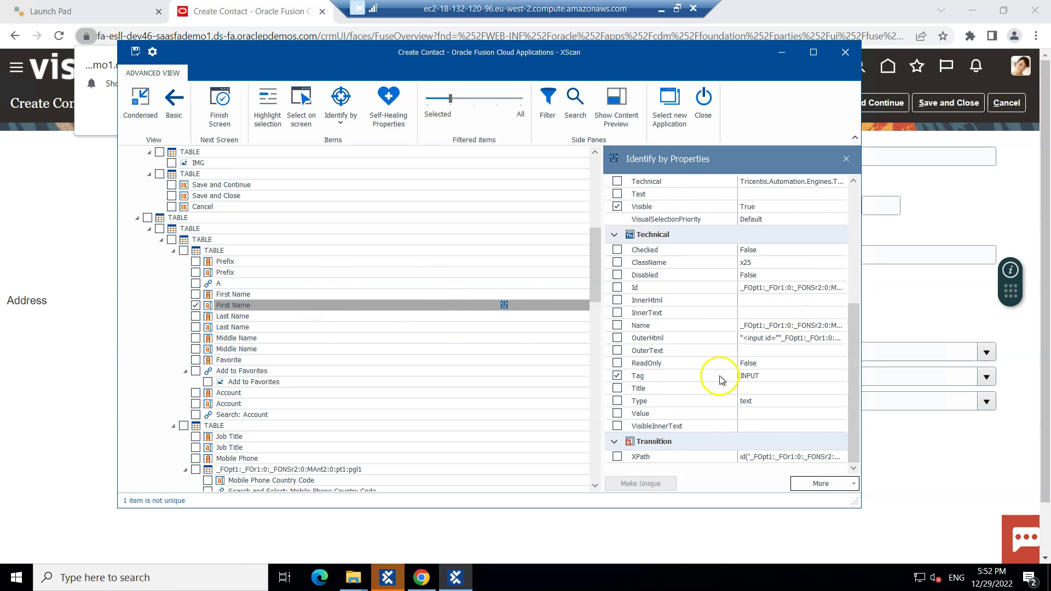
pyautogui.click(836, 486)
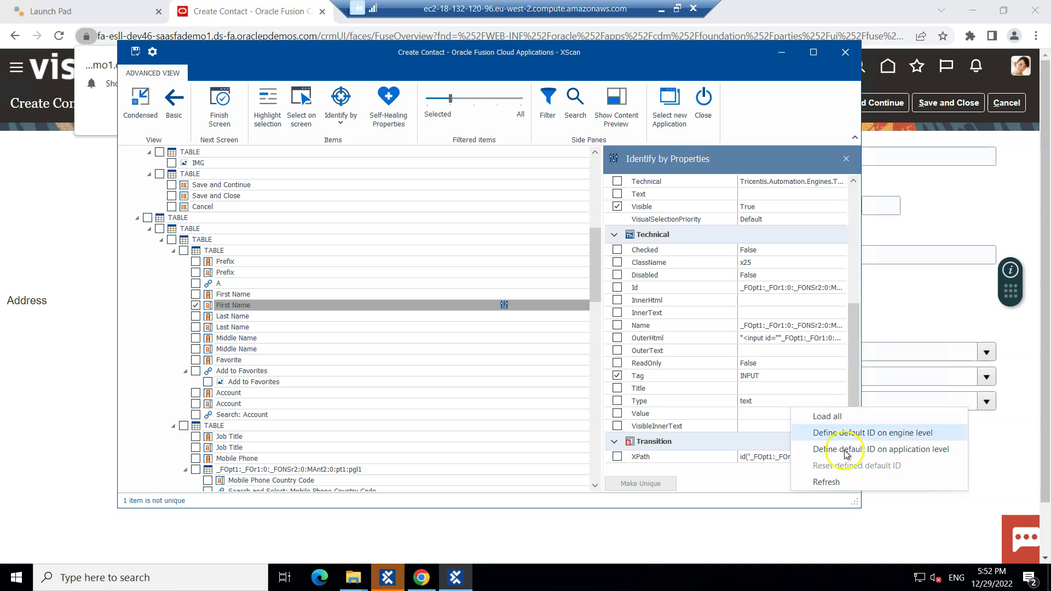
pyautogui.click(879, 450)
pyautogui.click(863, 450)
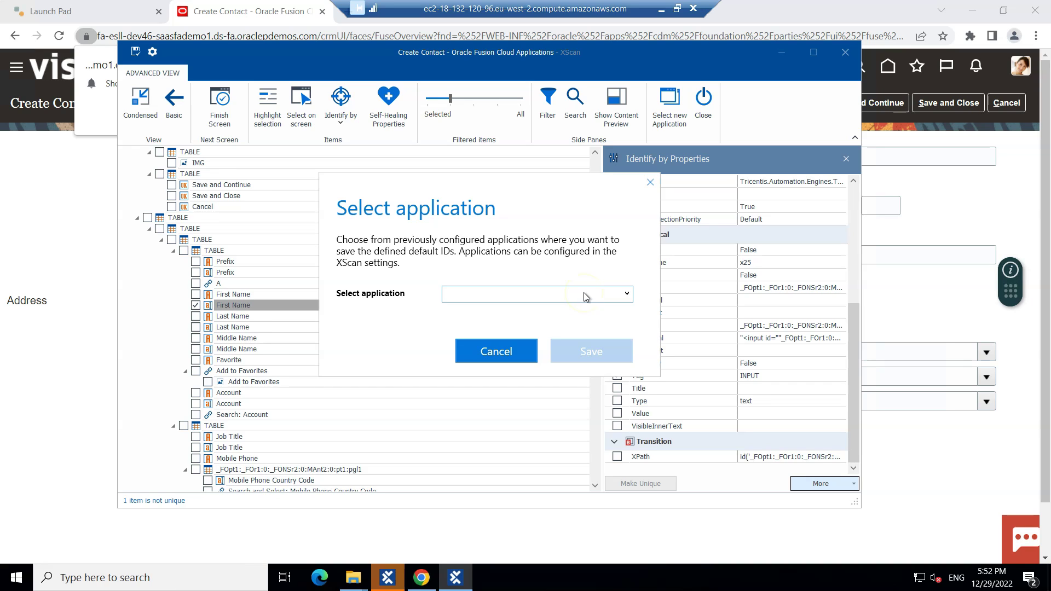
pyautogui.click(627, 295)
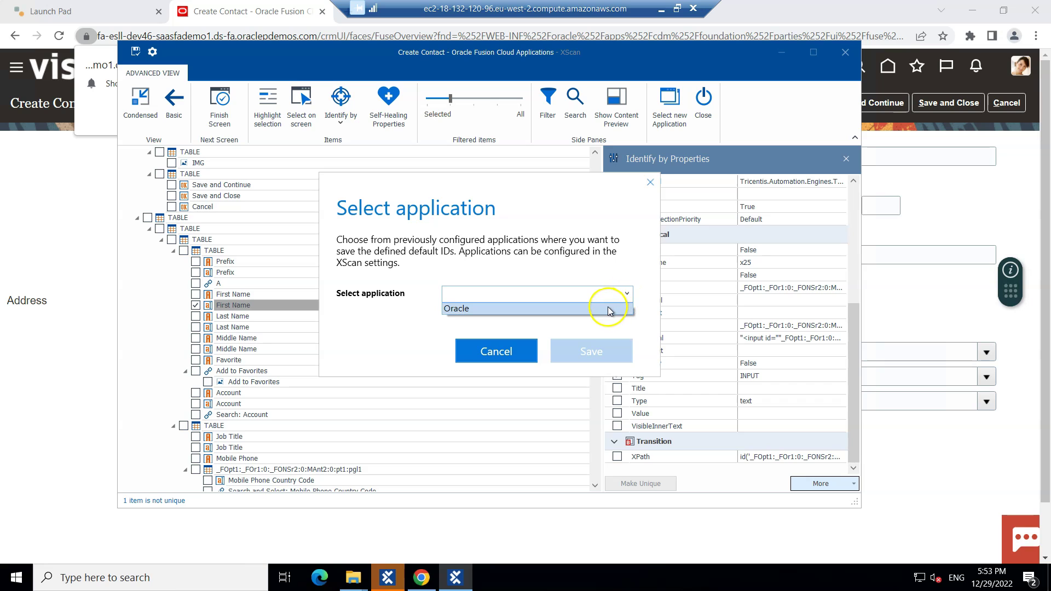
pyautogui.click(610, 309)
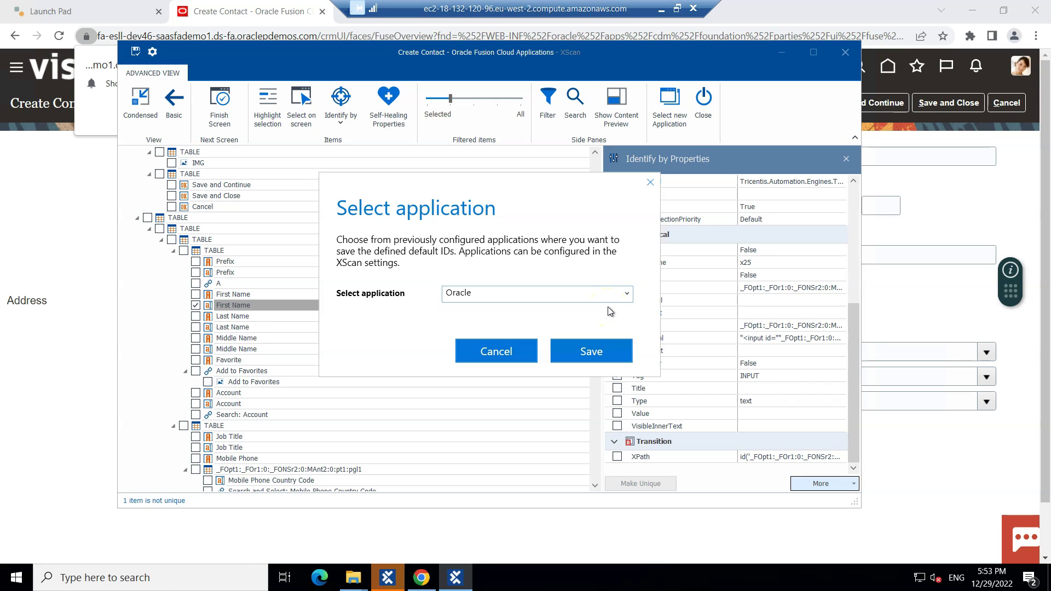
pyautogui.click(596, 353)
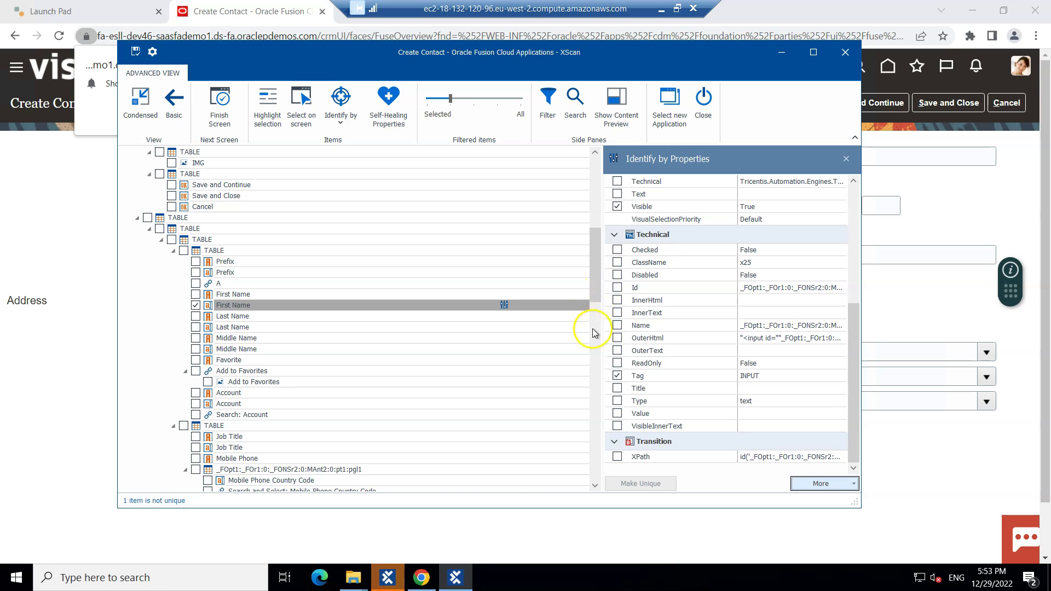
# Step: Include the Last Name text box in the scanned controls and check which properties identify it
pyautogui.click(835, 484)
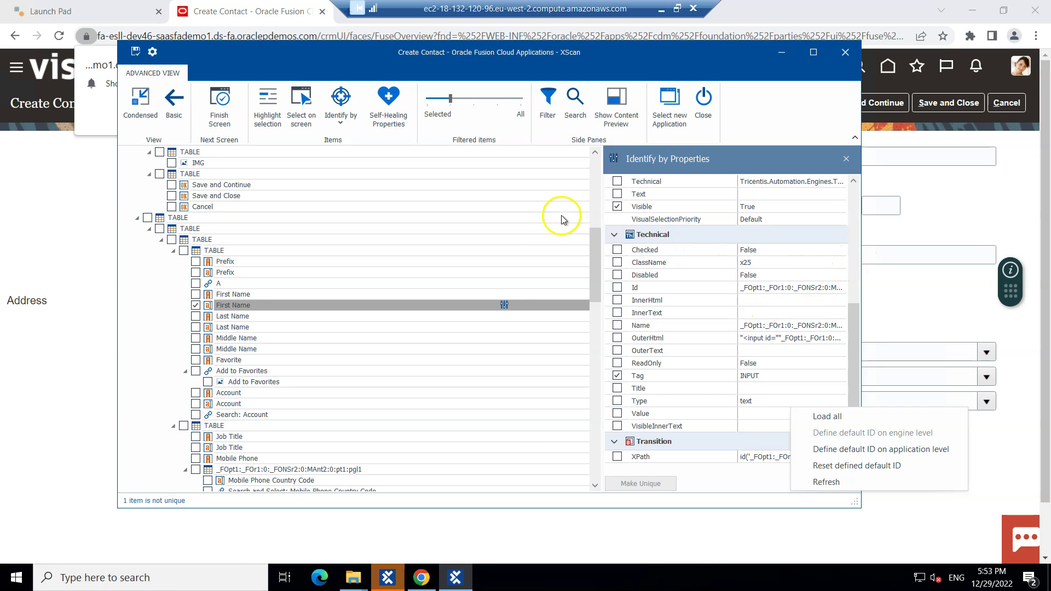
pyautogui.moveTo(854, 343); pyautogui.dragTo(850, 244)
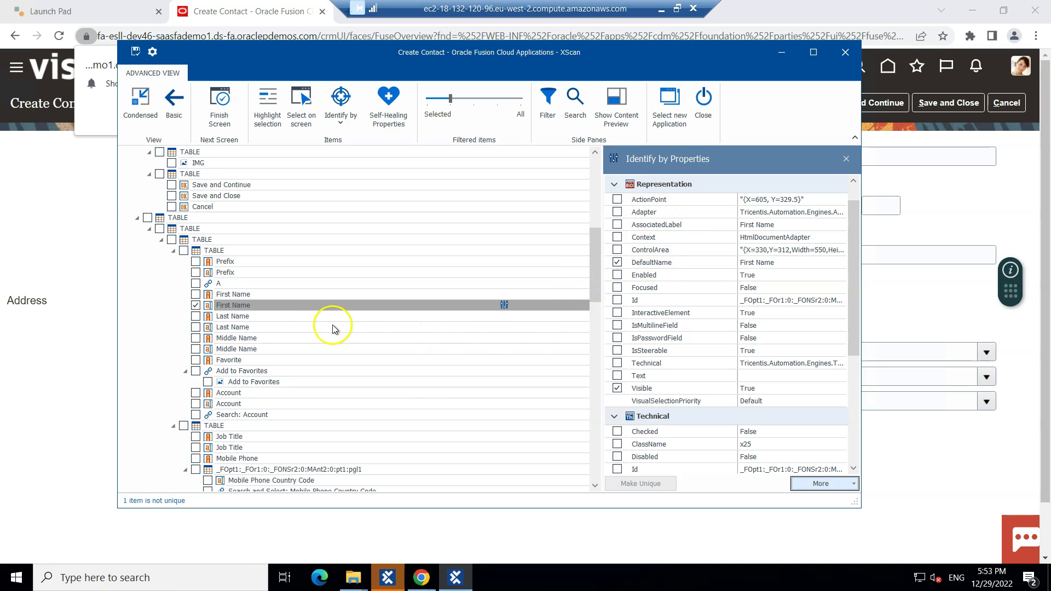
pyautogui.click(248, 328)
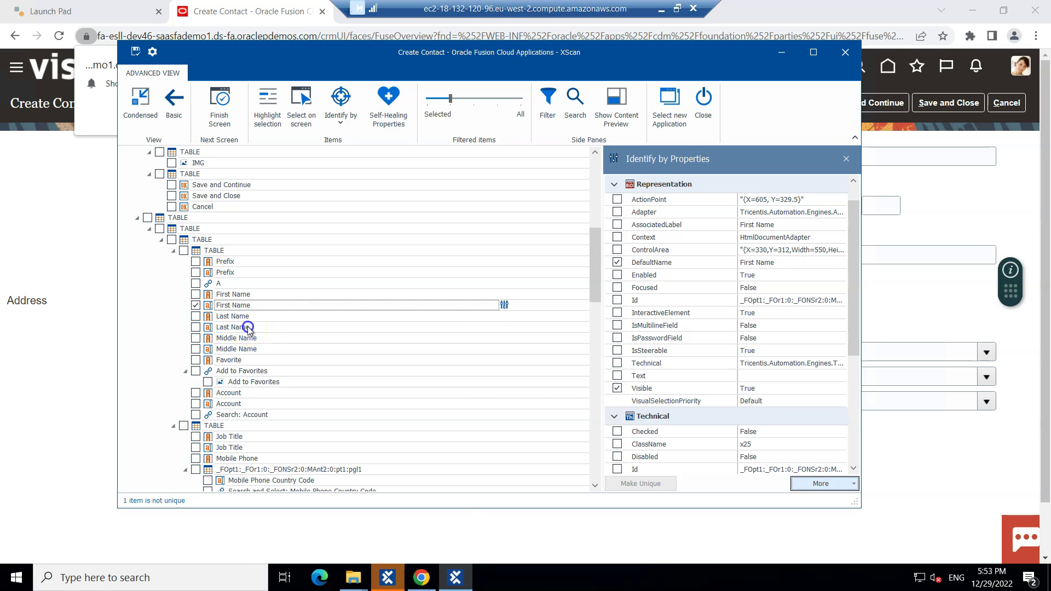
pyautogui.click(195, 328)
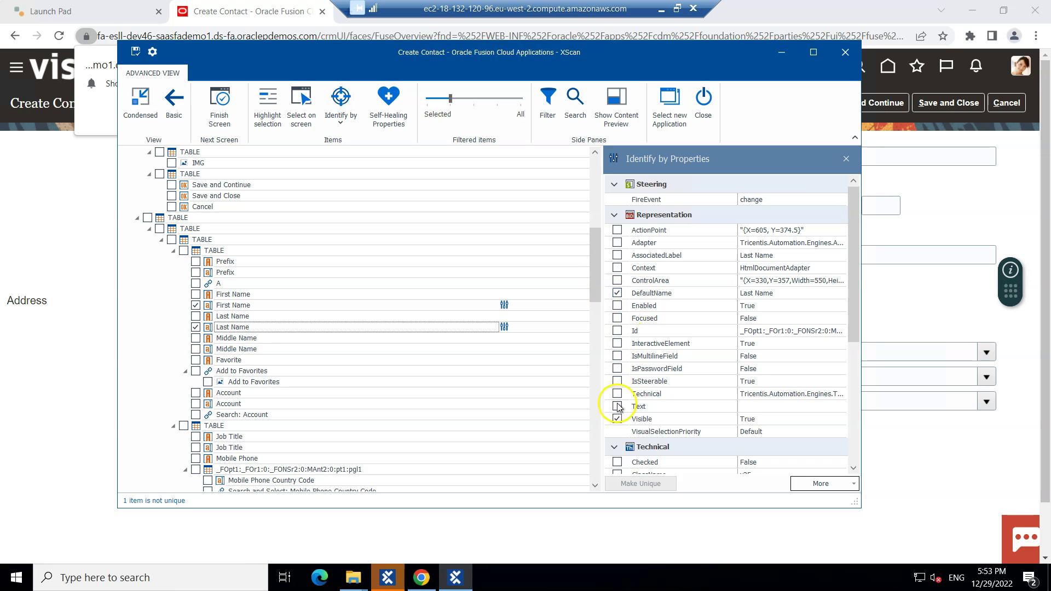
pyautogui.moveTo(856, 267); pyautogui.dragTo(848, 367)
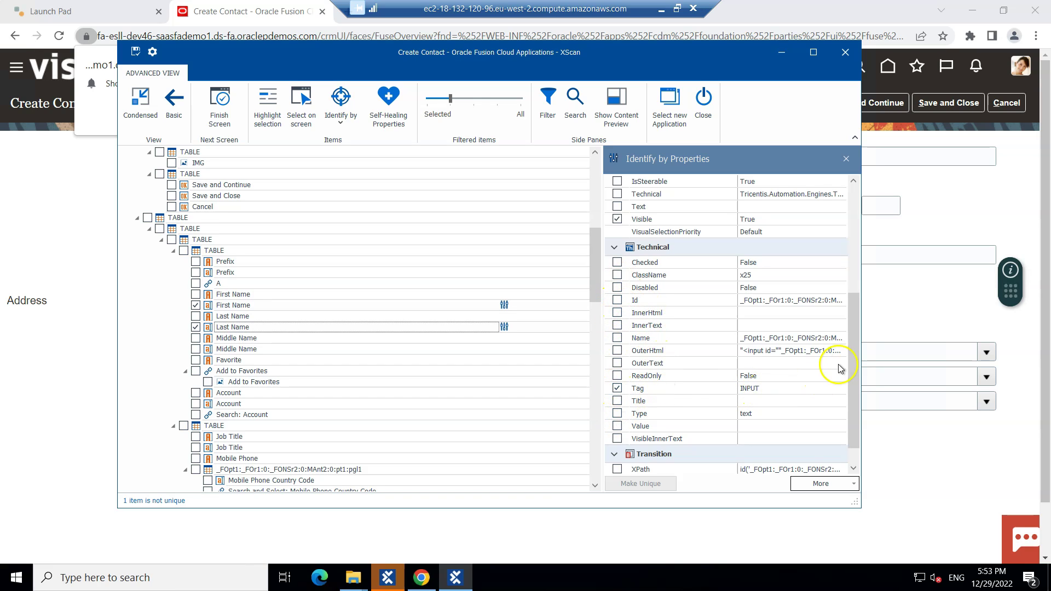
pyautogui.moveTo(855, 353); pyautogui.dragTo(862, 225)
# Step: Review the default ID options for the Last Name text box and the unique application identifiers in the XScan settings
pyautogui.click(855, 485)
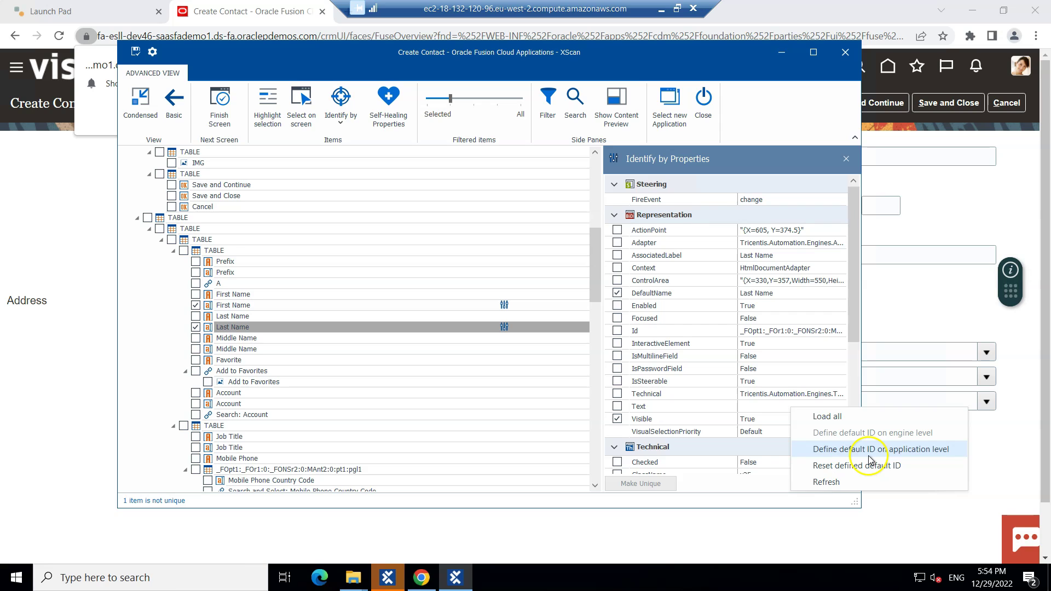
pyautogui.click(630, 501)
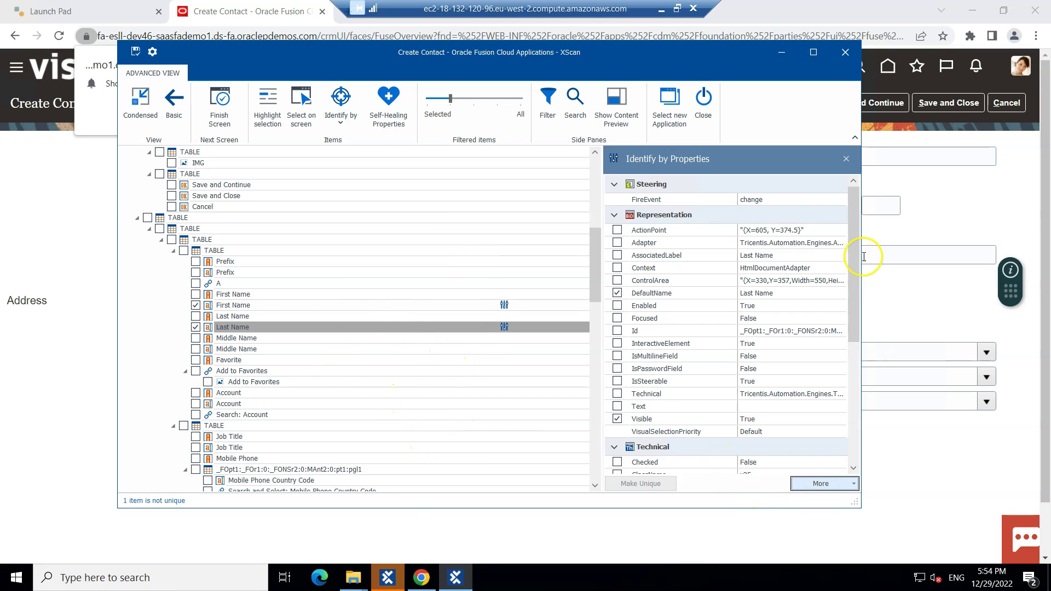
pyautogui.click(153, 53)
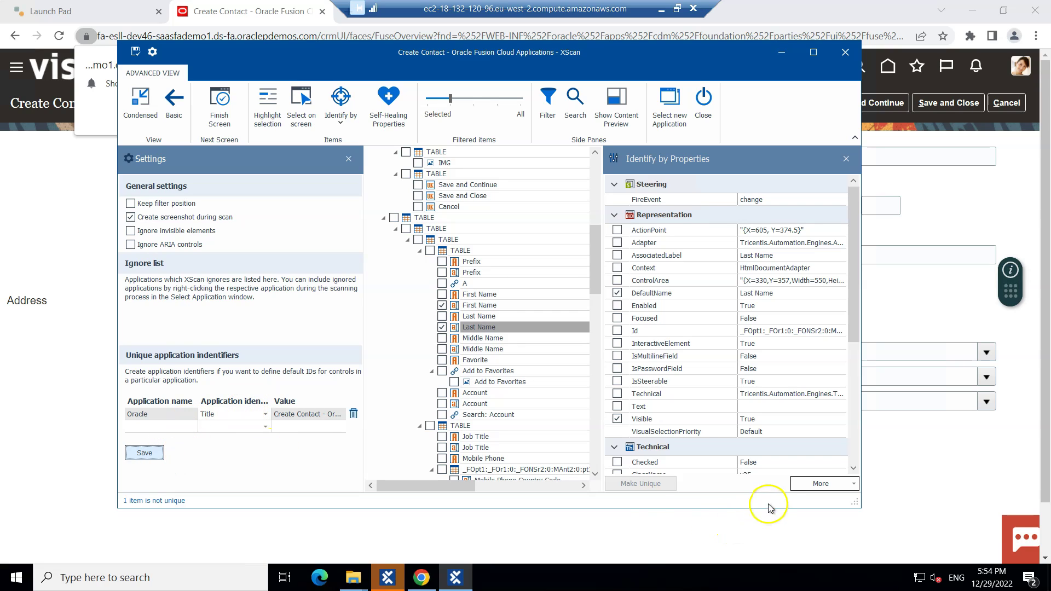
pyautogui.click(348, 158)
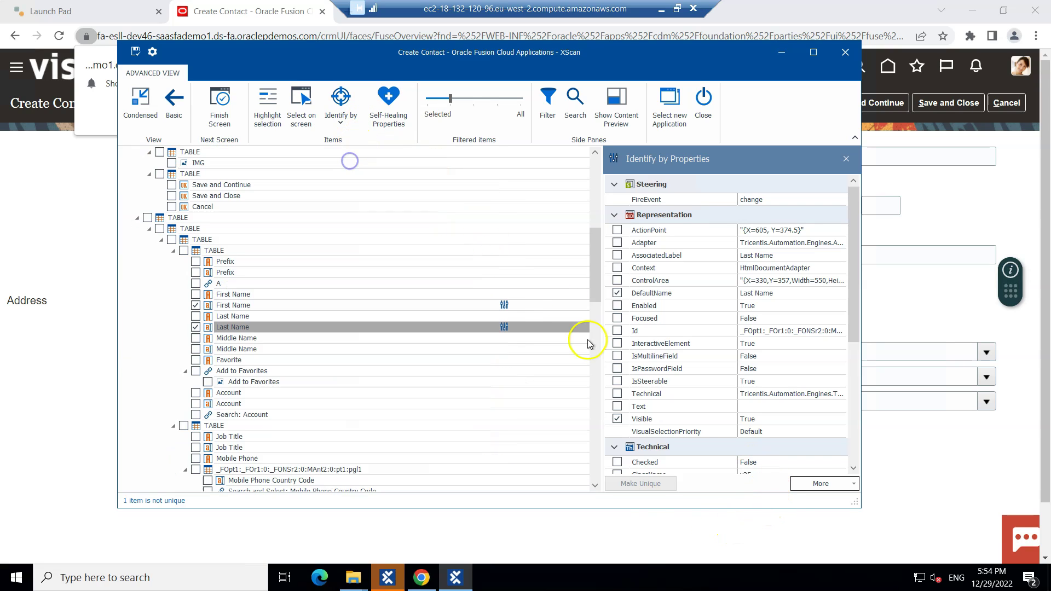
pyautogui.click(841, 486)
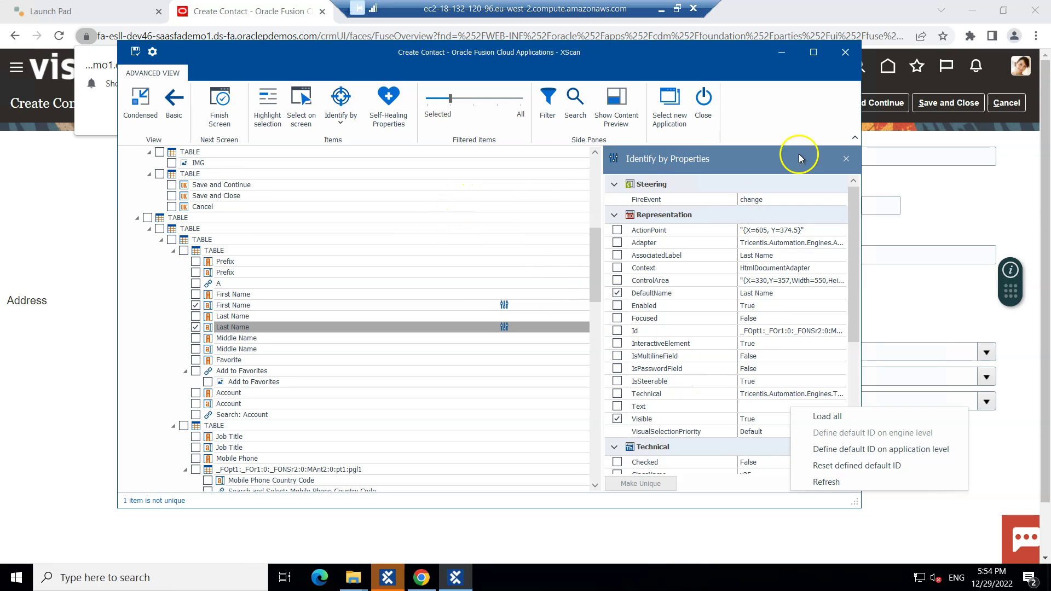
pyautogui.click(961, 305)
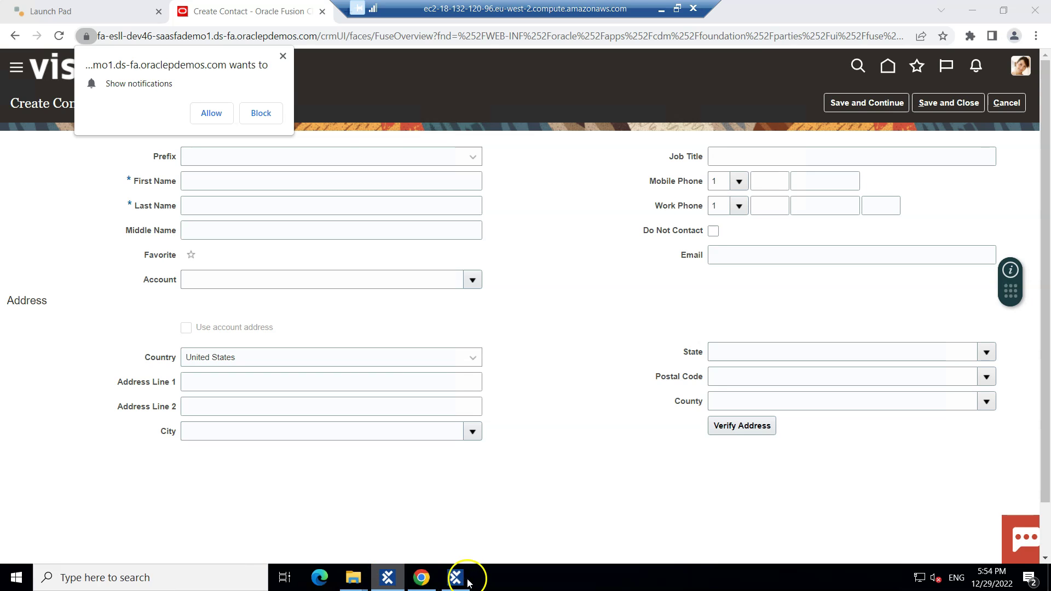
pyautogui.click(467, 582)
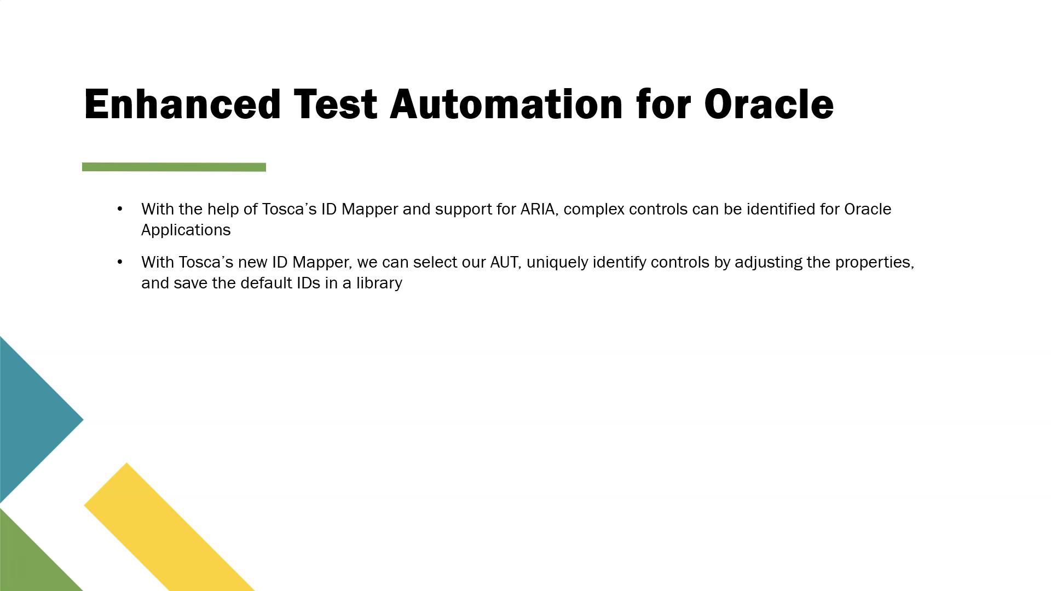
pyautogui.press('Right')
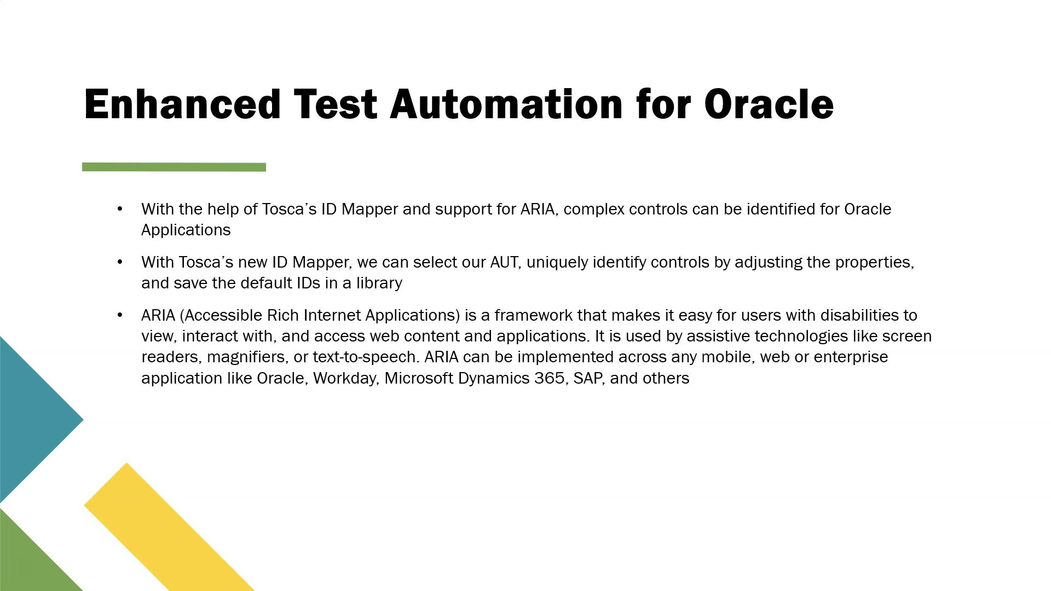
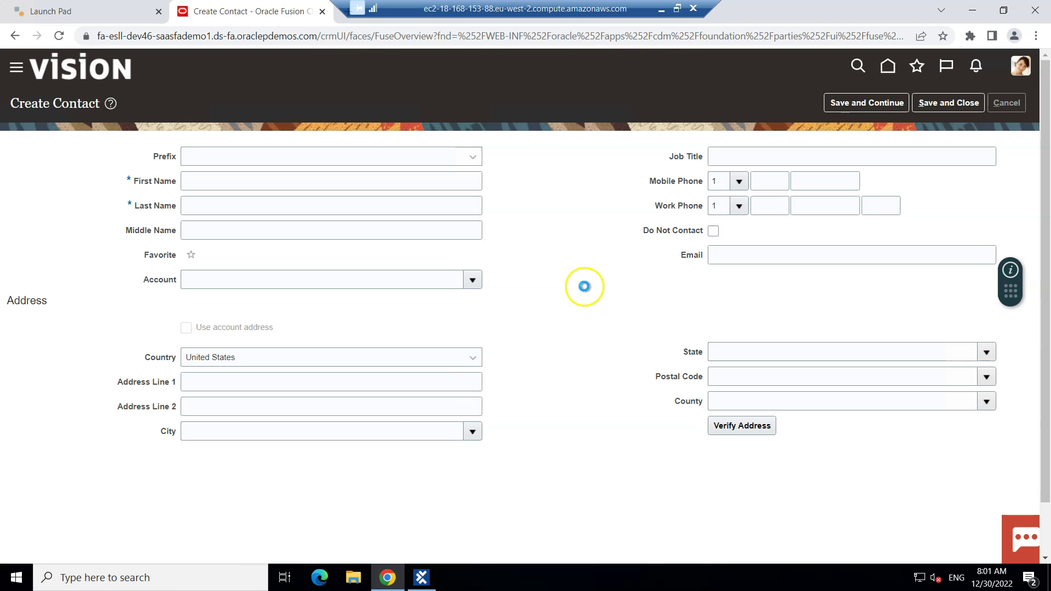
# Step: Open the Add Absence form from the Oracle home page's quick actions and view its Type options
pyautogui.click(634, 267)
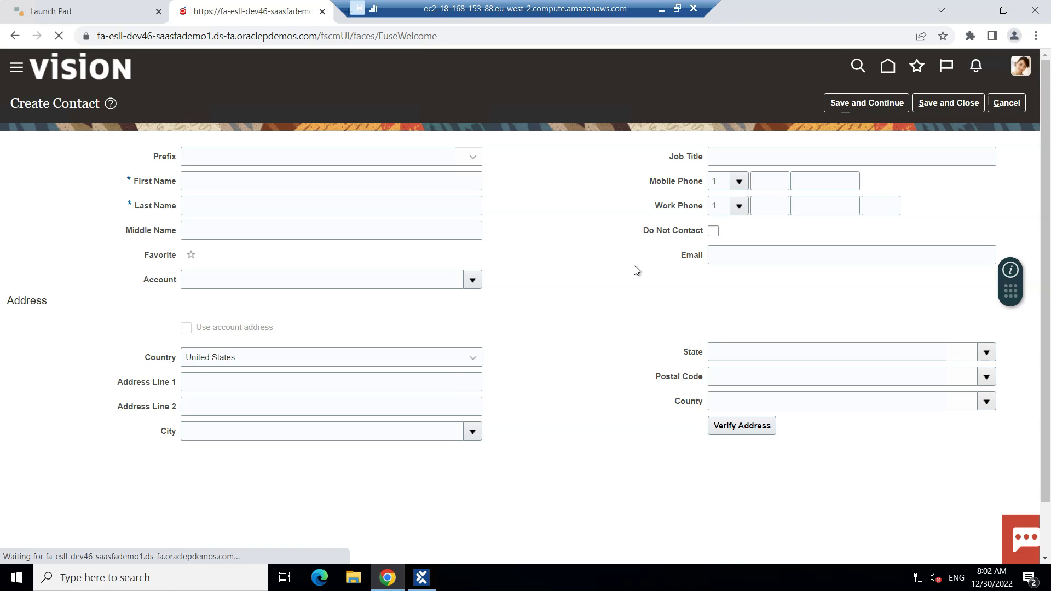
pyautogui.click(608, 268)
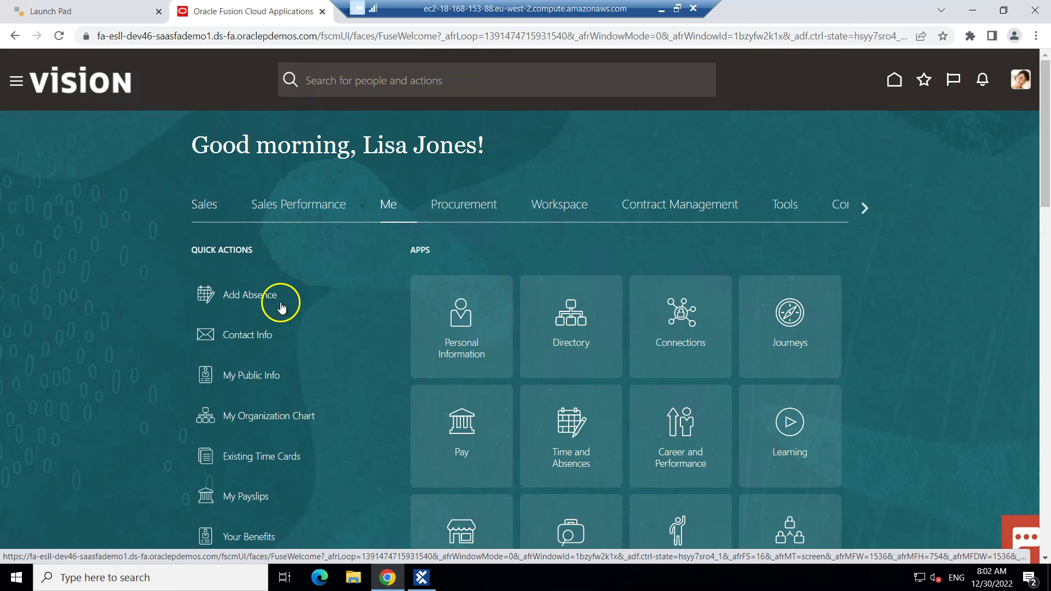
pyautogui.click(322, 282)
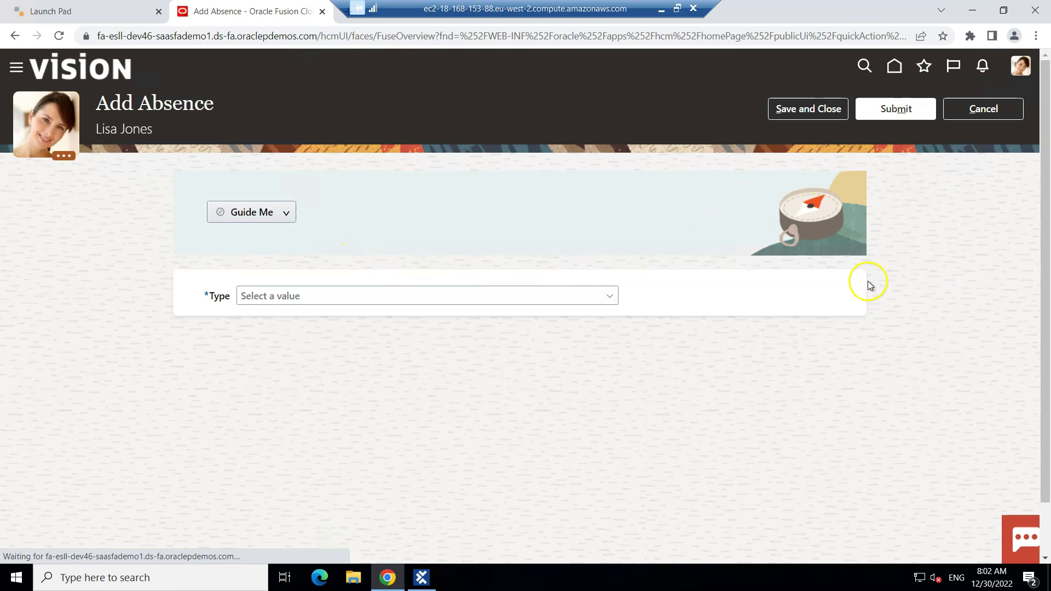
pyautogui.click(591, 296)
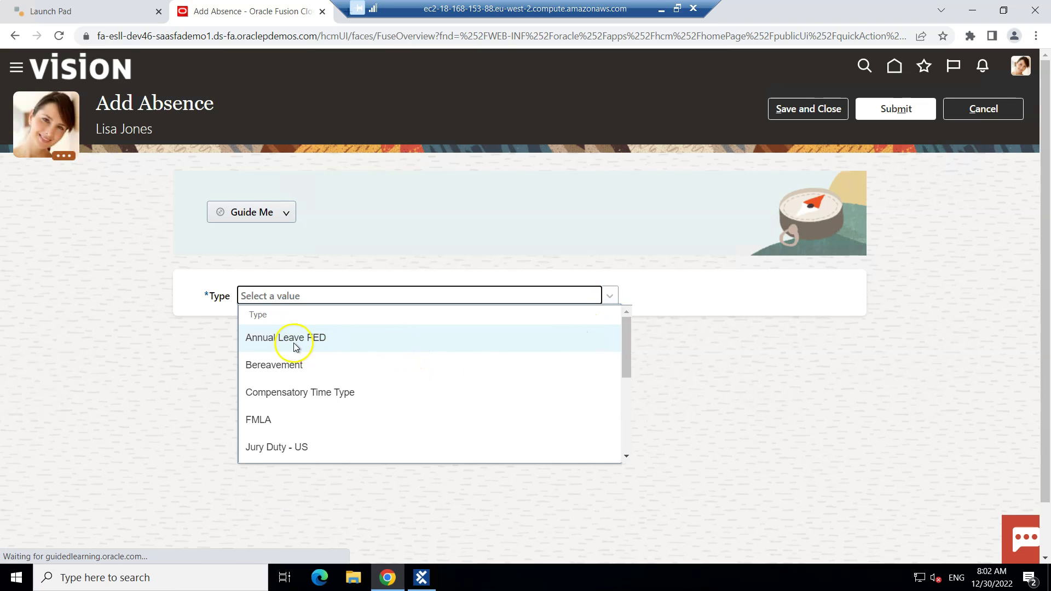
pyautogui.click(734, 340)
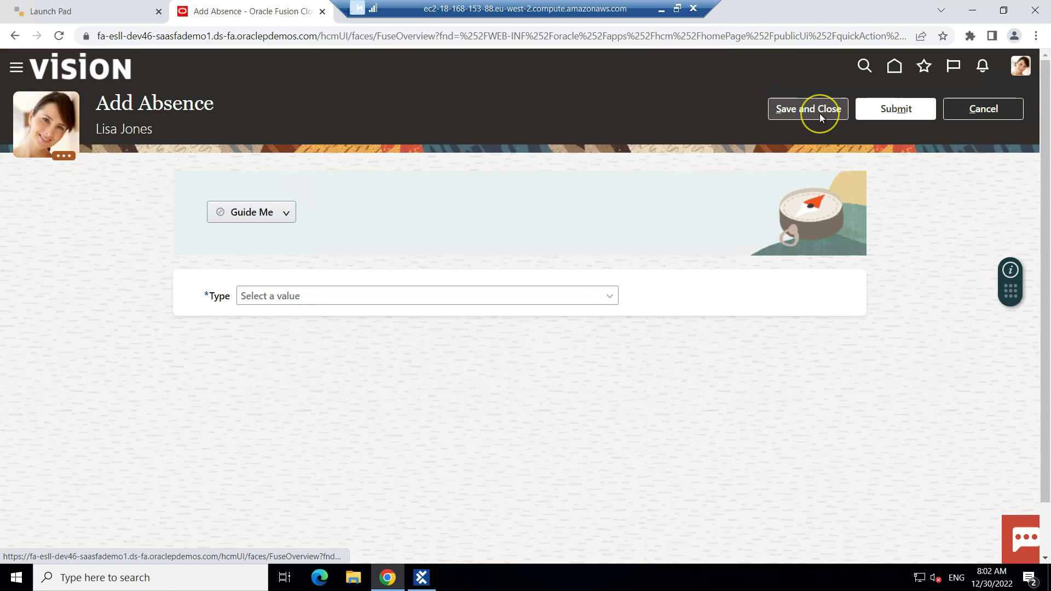
# Step: Switch to Tosca, scan the Add Absence application from the ERP Cloud module folder, and reposition the XScan window
pyautogui.click(424, 579)
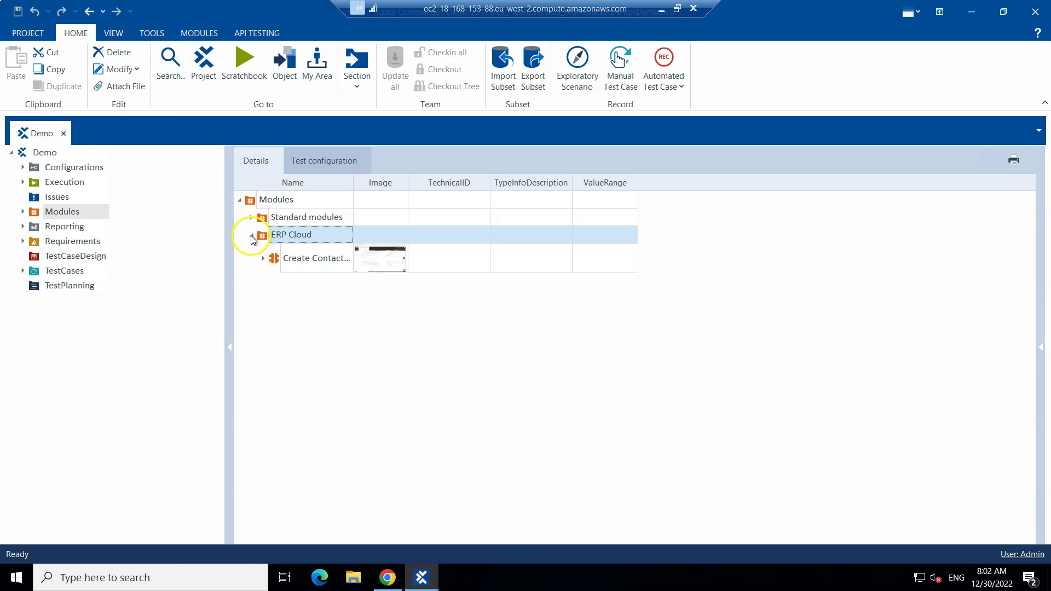
pyautogui.doubleClick(290, 241)
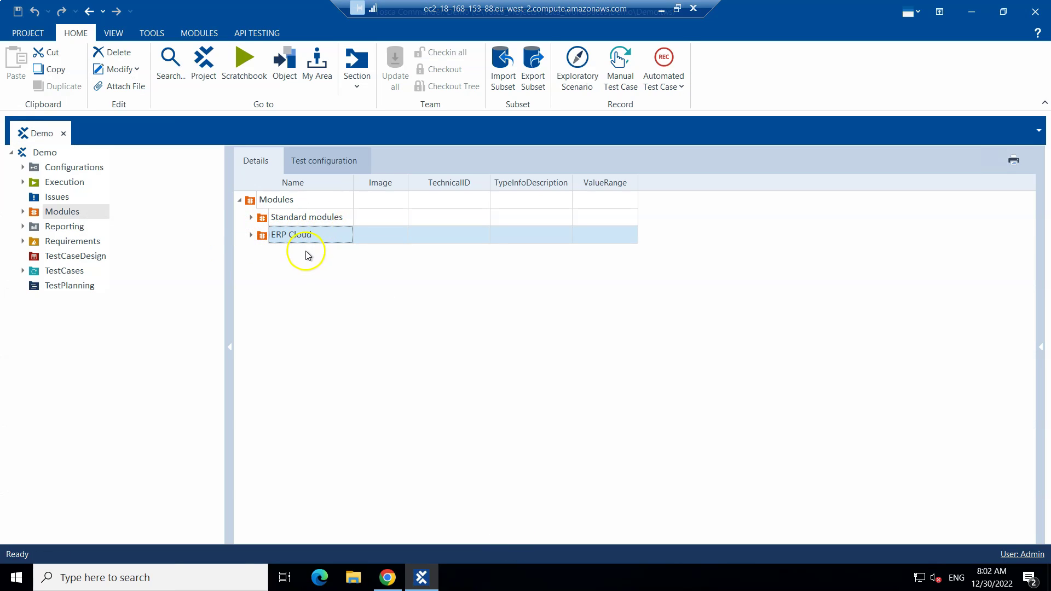
pyautogui.rightClick(294, 235)
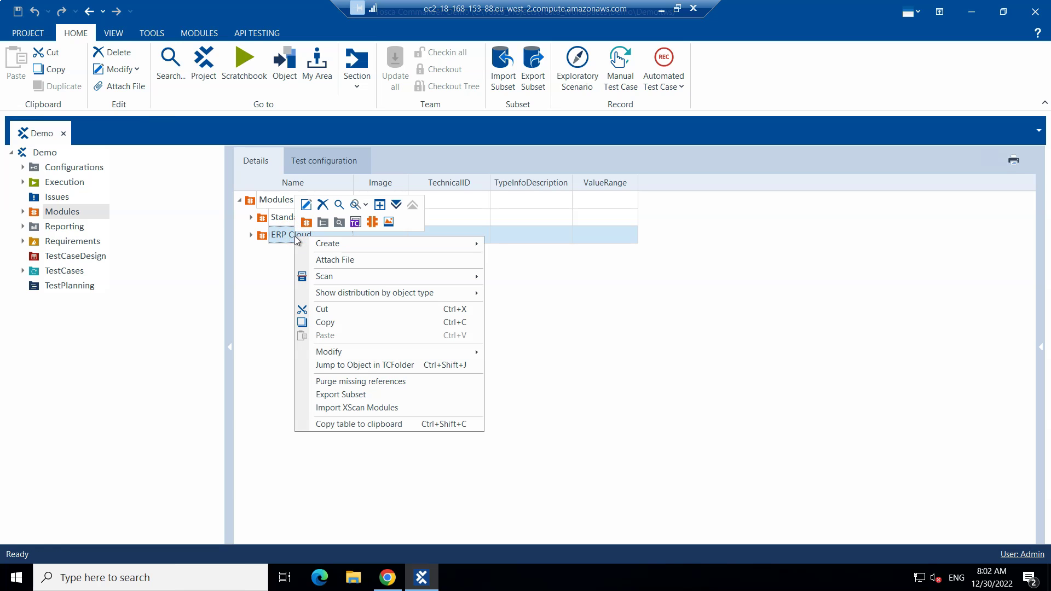
pyautogui.moveTo(440, 278)
pyautogui.click(525, 278)
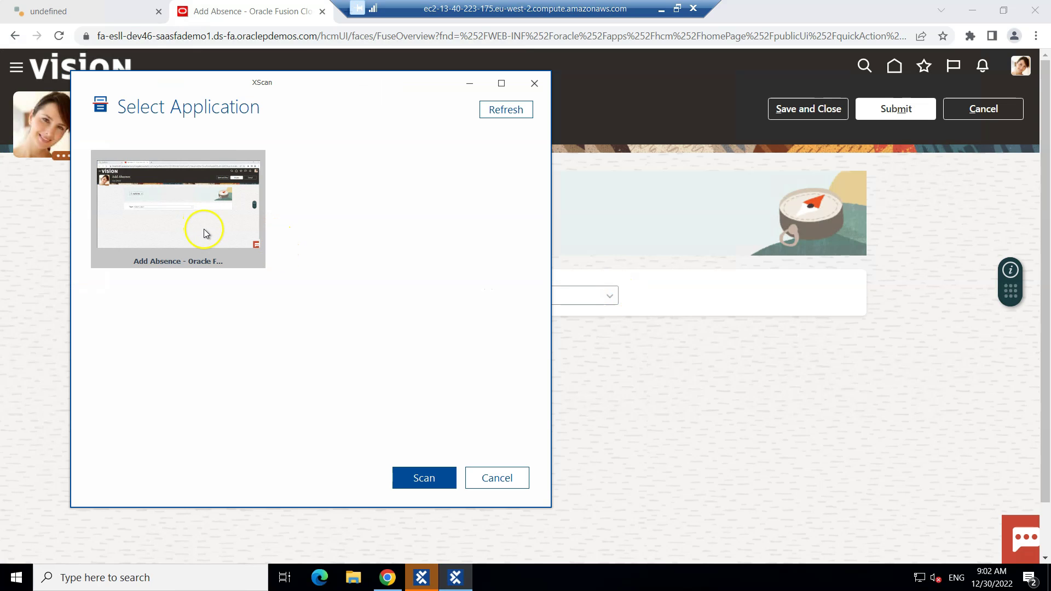
pyautogui.click(430, 477)
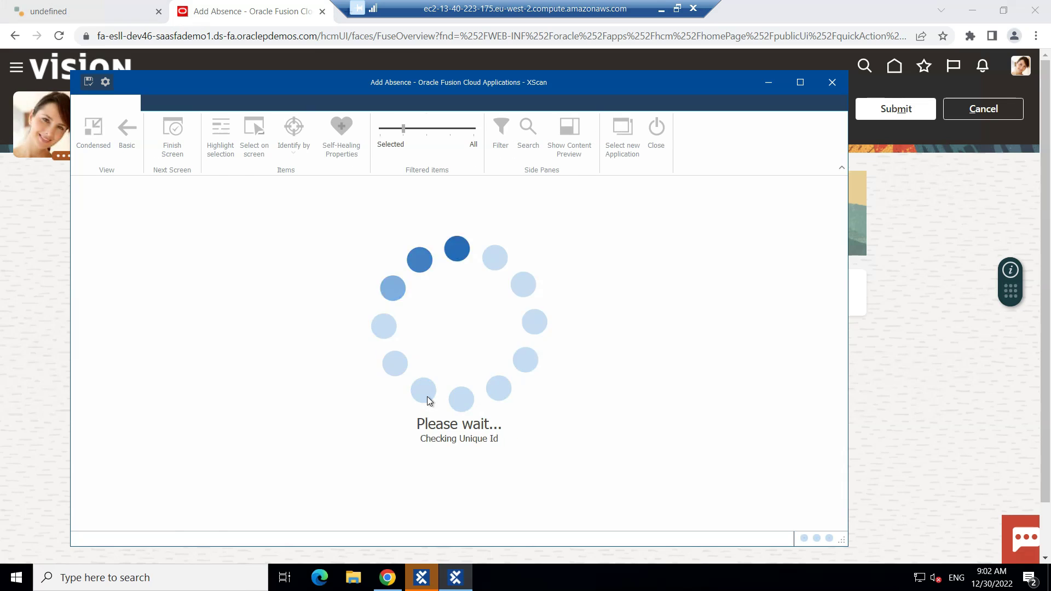
pyautogui.moveTo(315, 89); pyautogui.dragTo(349, 68)
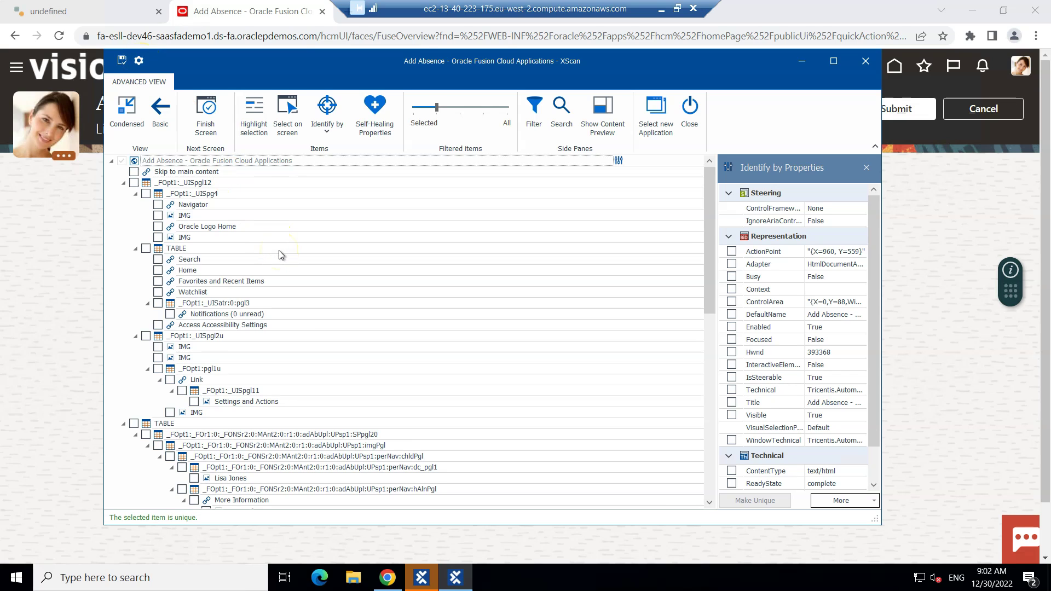
# Step: Enable Ignore ARIA controls in the XScan general settings and save the settings
pyautogui.click(141, 60)
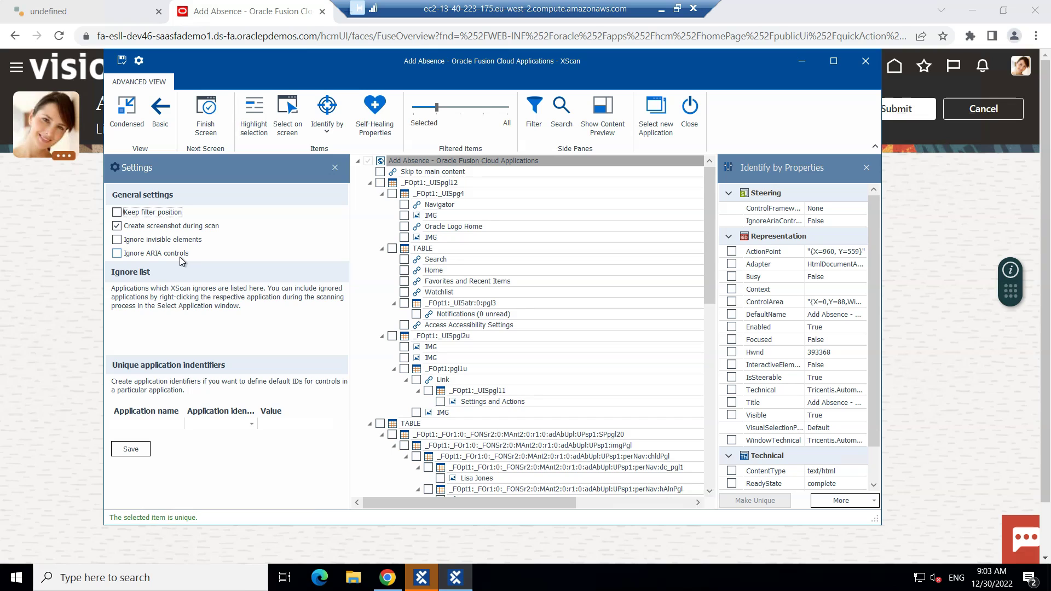
pyautogui.click(118, 253)
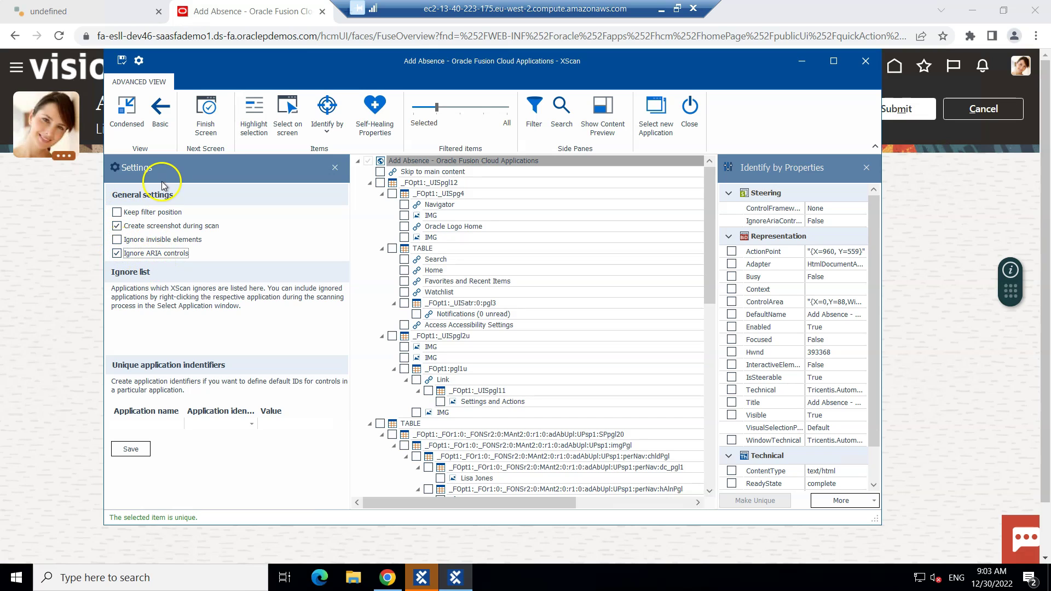
pyautogui.click(130, 450)
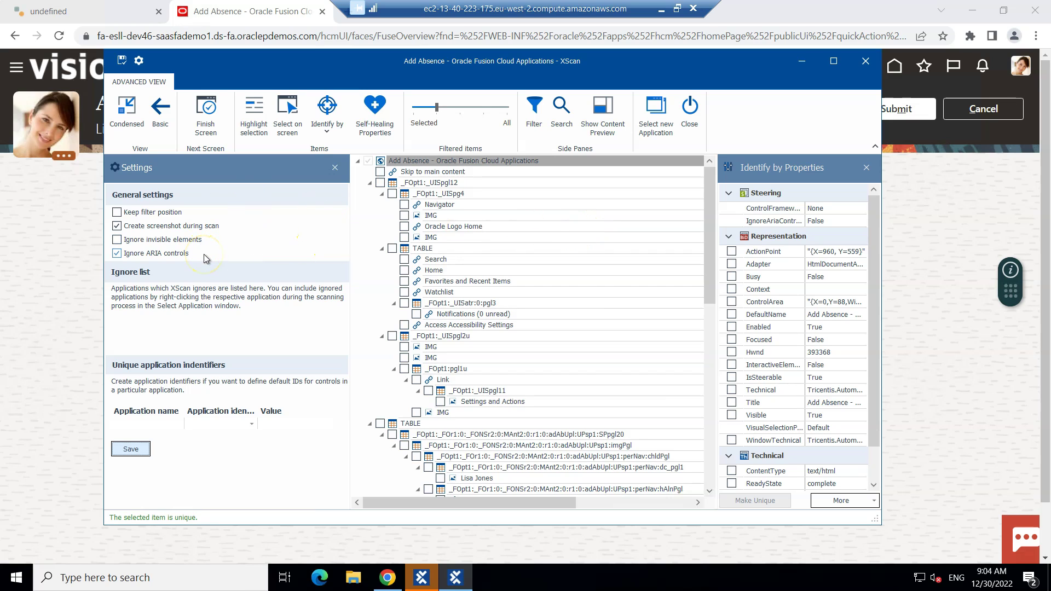
# Step: Disable Ignore ARIA controls in the XScan general settings, save the settings, and close the settings pane
pyautogui.click(117, 254)
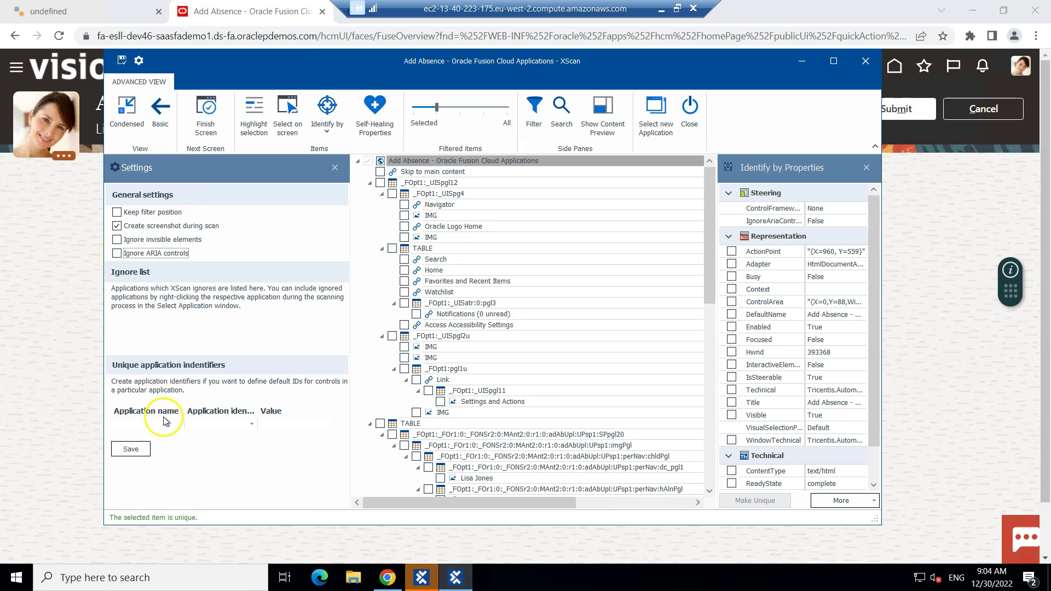
pyautogui.click(138, 449)
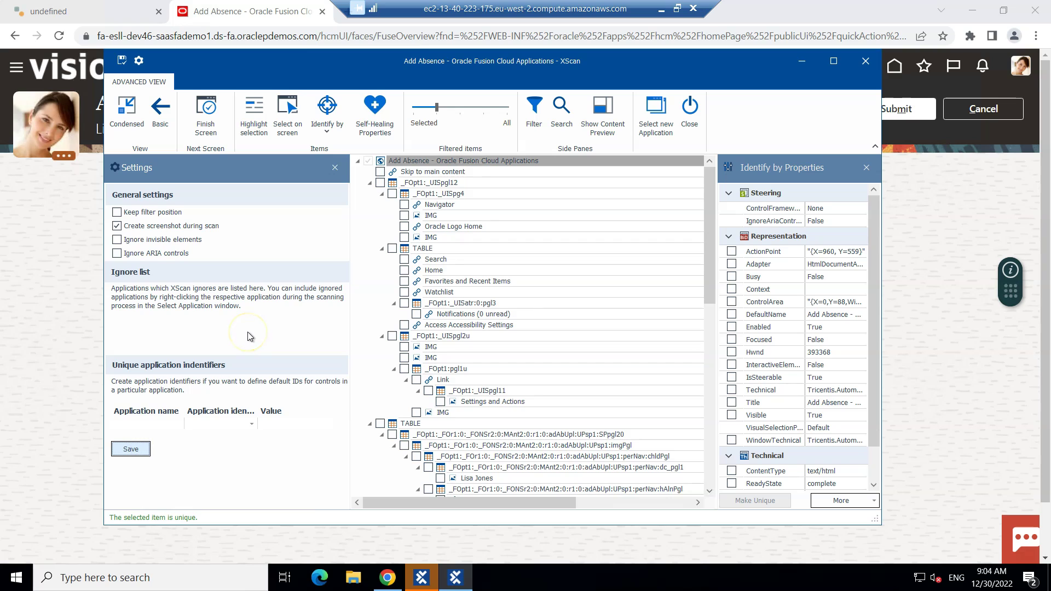
pyautogui.click(138, 60)
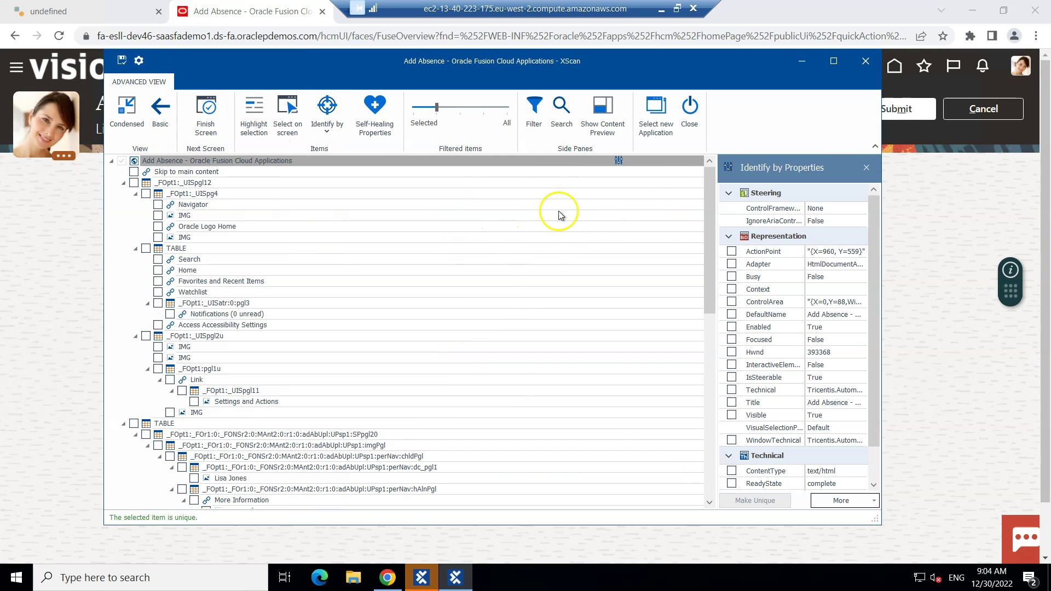
# Step: Select the Save and Close control in the scanned Add Absence tree, widening the properties pane for its details
pyautogui.moveTo(706, 212); pyautogui.dragTo(713, 276)
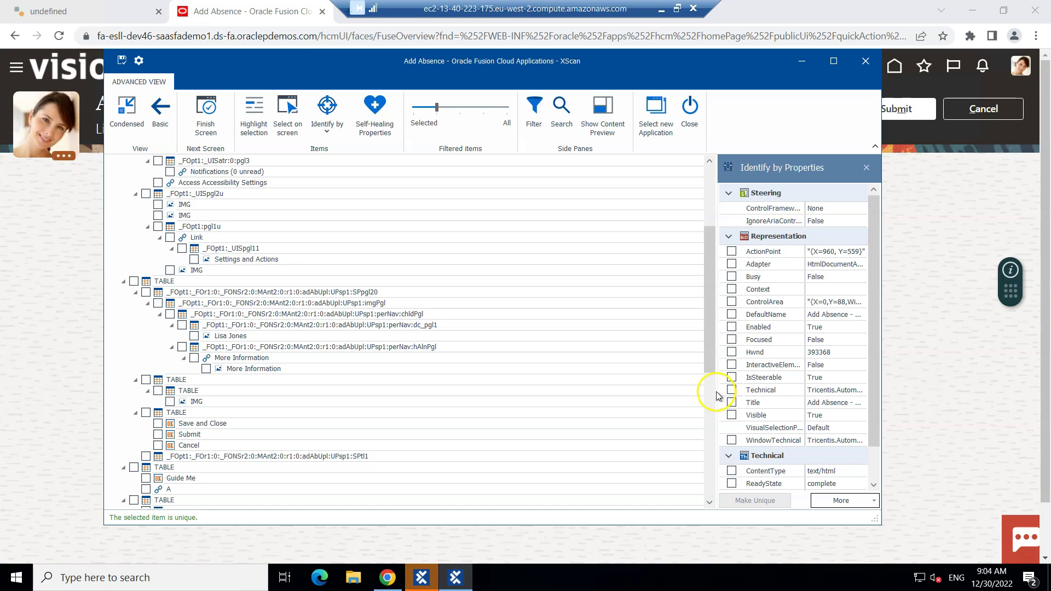
pyautogui.moveTo(717, 391); pyautogui.dragTo(673, 391)
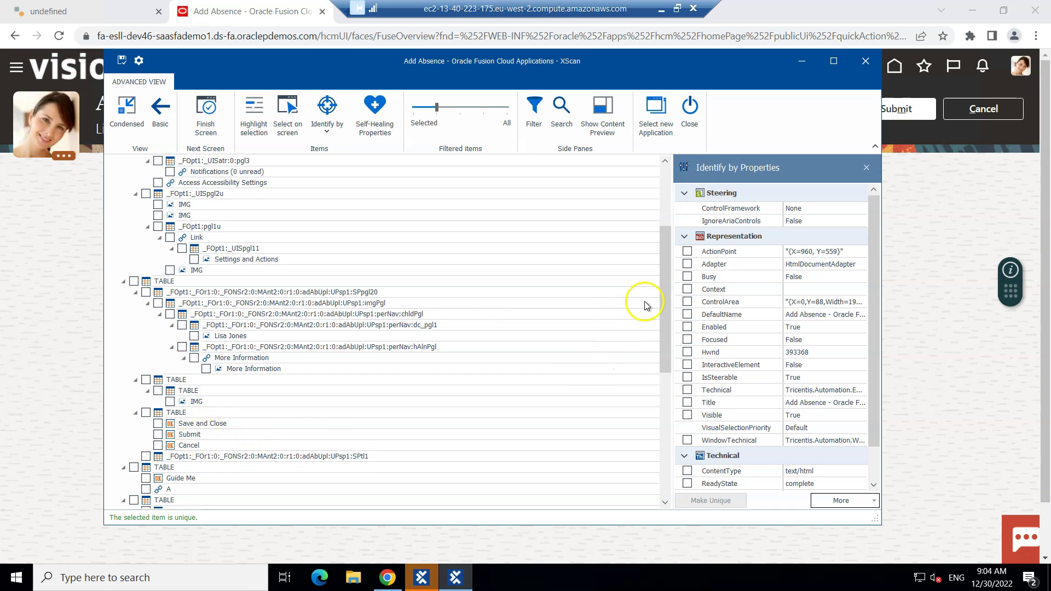
pyautogui.moveTo(663, 300); pyautogui.dragTo(659, 323)
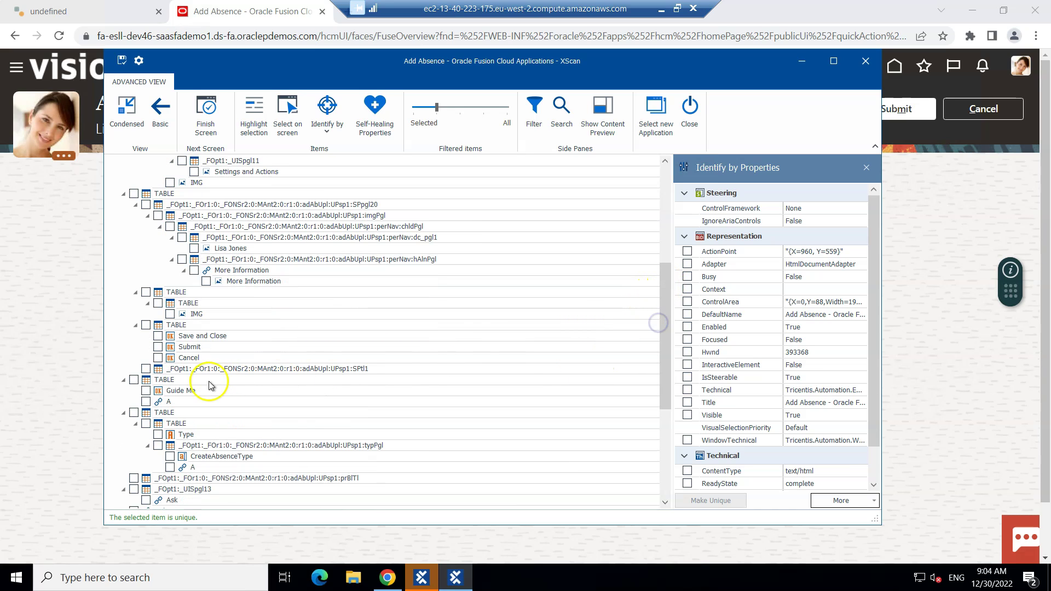
pyautogui.click(179, 339)
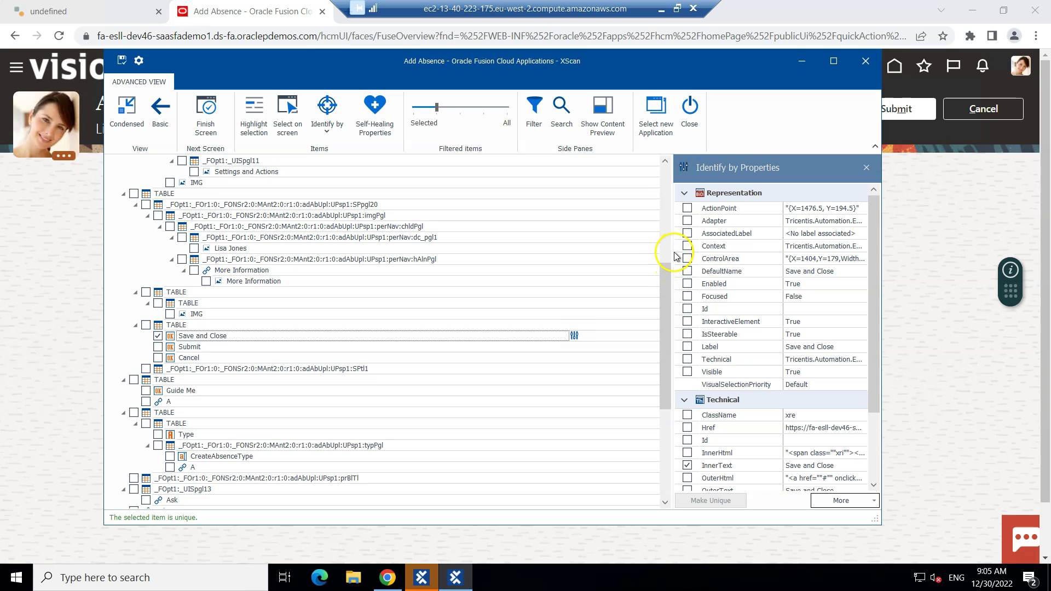
# Step: Widen the properties and their value column, and examine the full Adapter and Context values of the Save and Close control
pyautogui.moveTo(673, 251); pyautogui.dragTo(597, 255)
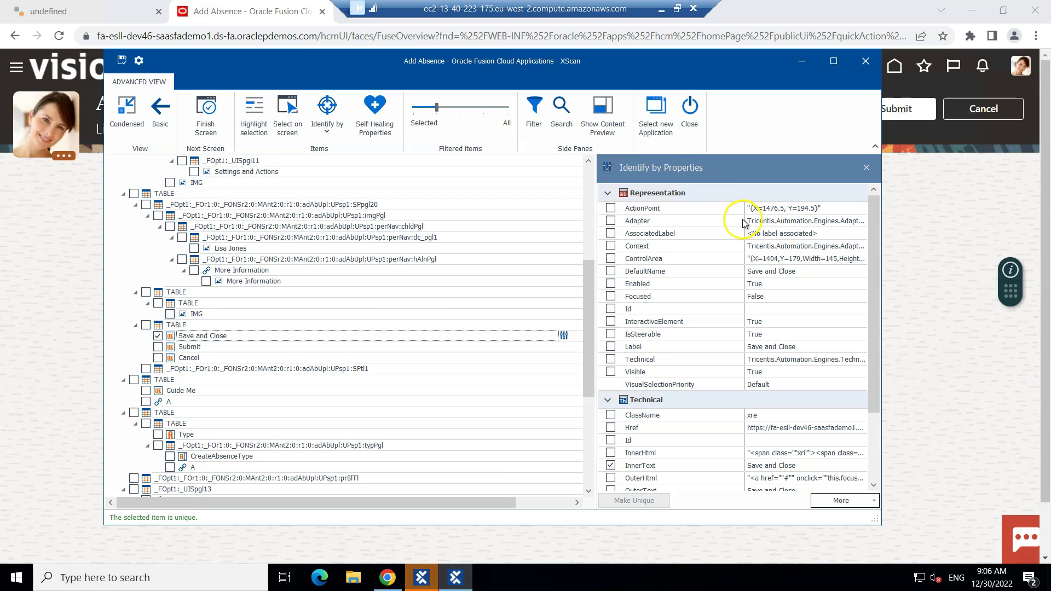
pyautogui.moveTo(744, 220); pyautogui.dragTo(722, 219)
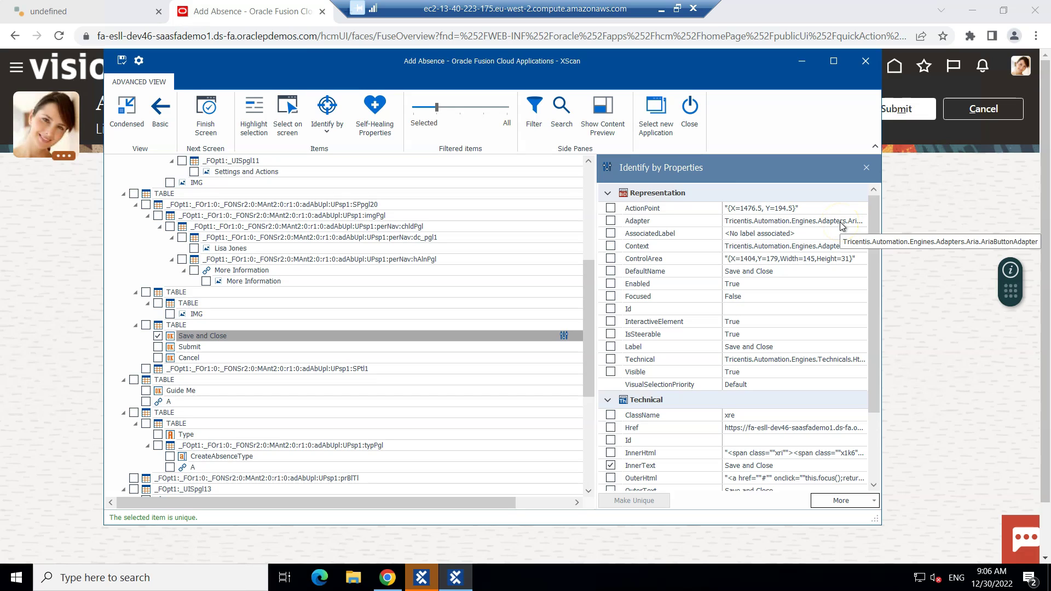
pyautogui.click(839, 248)
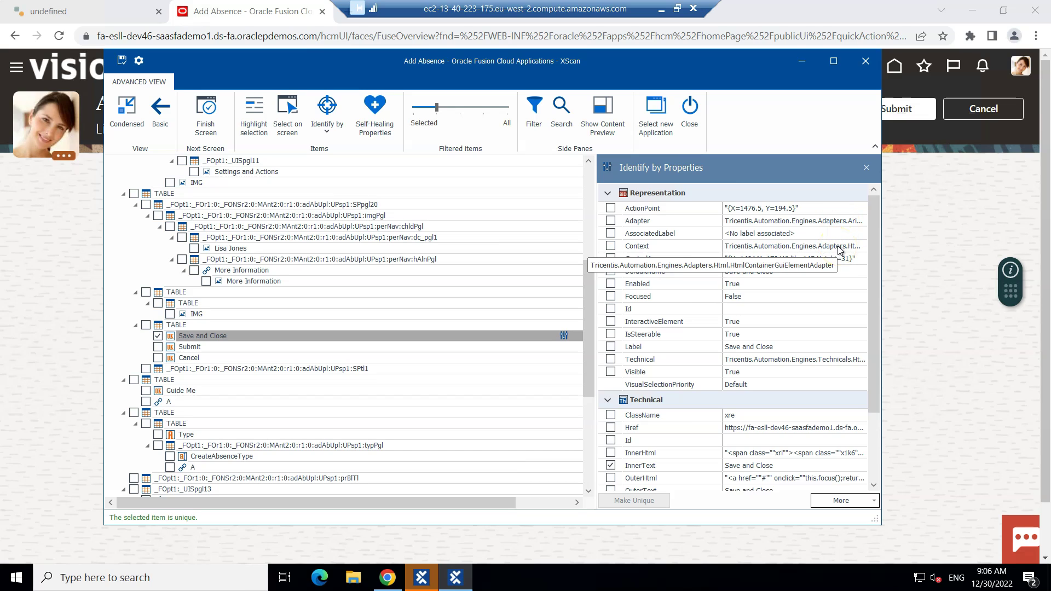
pyautogui.click(839, 222)
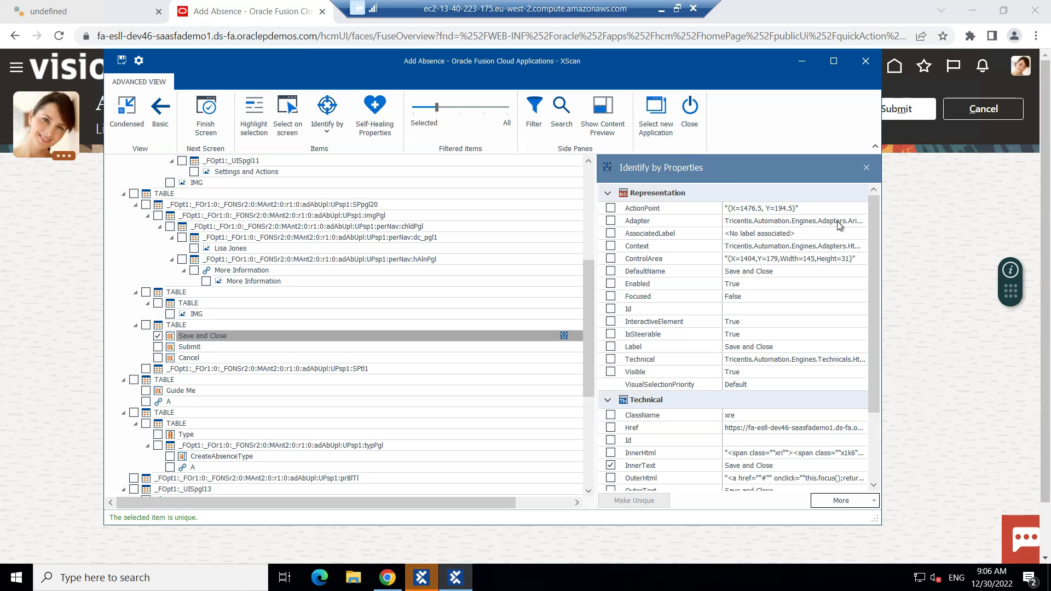
pyautogui.click(814, 234)
# Step: Add the Submit and Cancel controls to the selection, save the Add Absence module, and close XScan
pyautogui.click(157, 347)
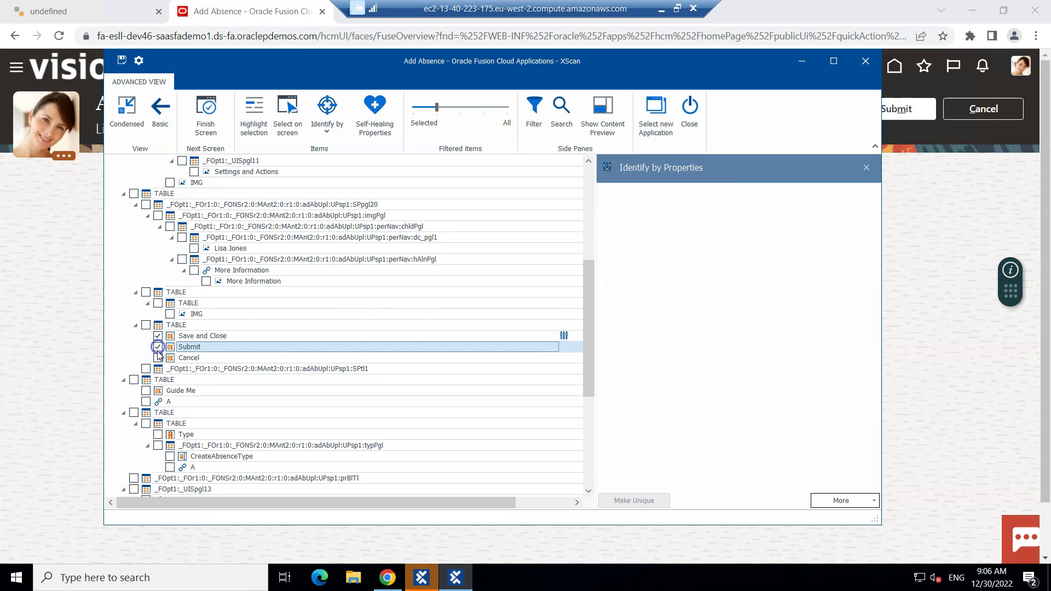
pyautogui.click(157, 358)
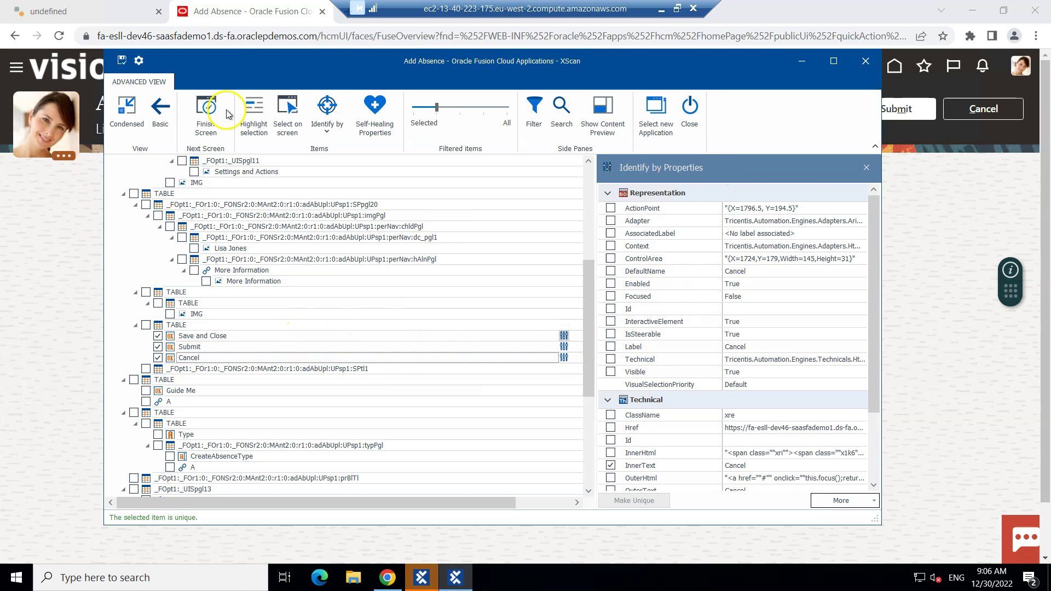
pyautogui.click(122, 61)
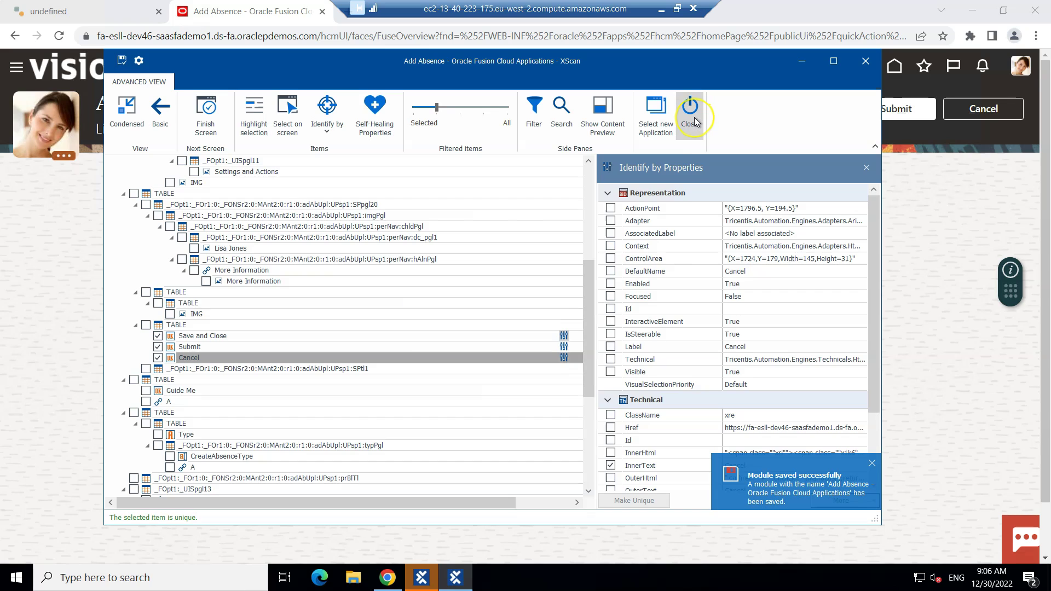
pyautogui.click(692, 118)
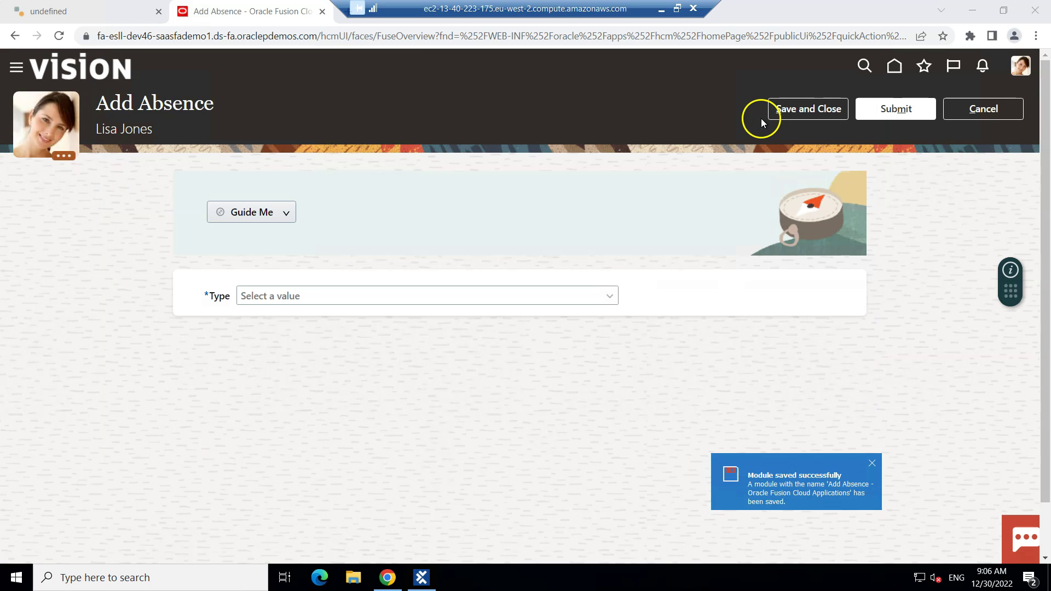
# Step: Switch to Tosca Commander, examine the Add Absence module's controls in the ERP Cloud folder, and collapse the folder
pyautogui.click(419, 578)
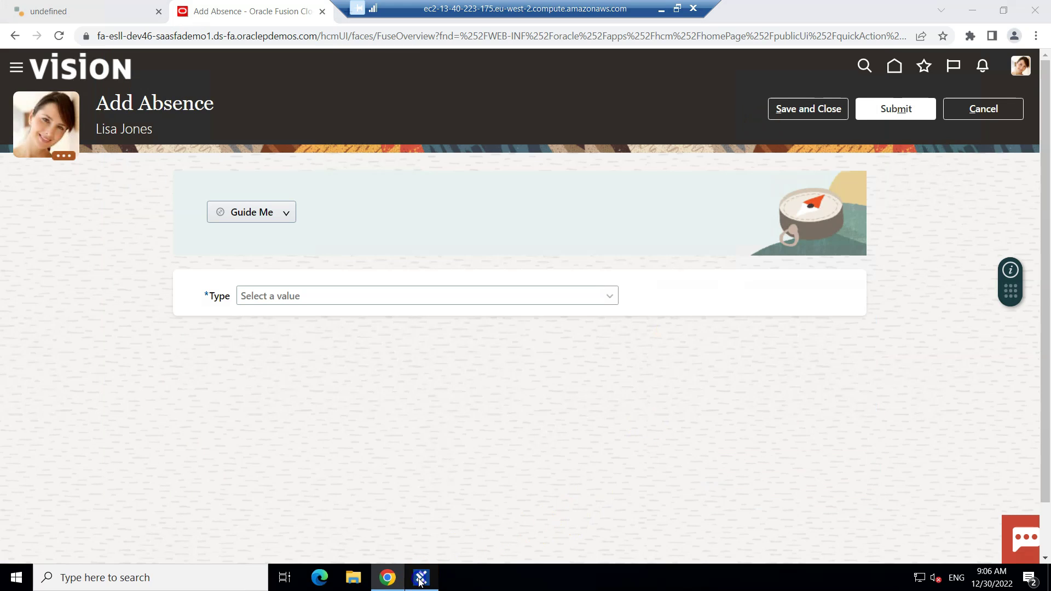
pyautogui.click(251, 235)
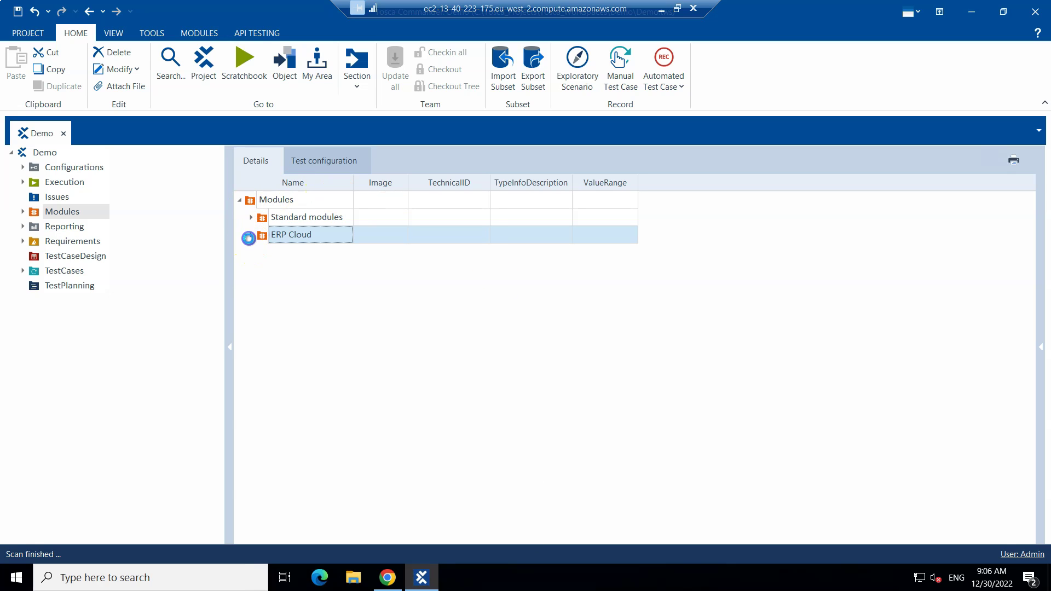
pyautogui.click(263, 289)
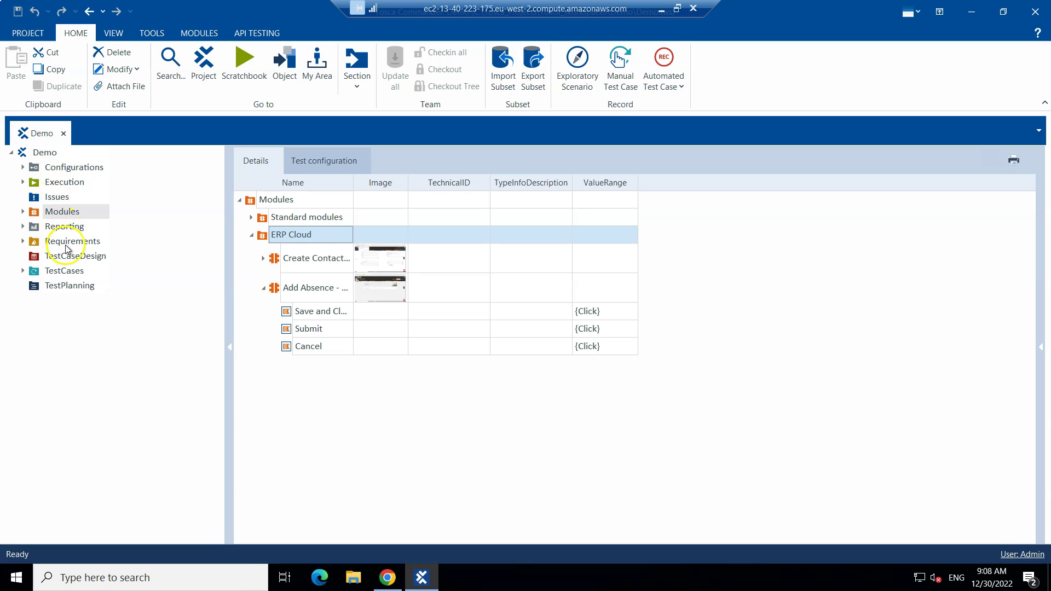
pyautogui.click(252, 235)
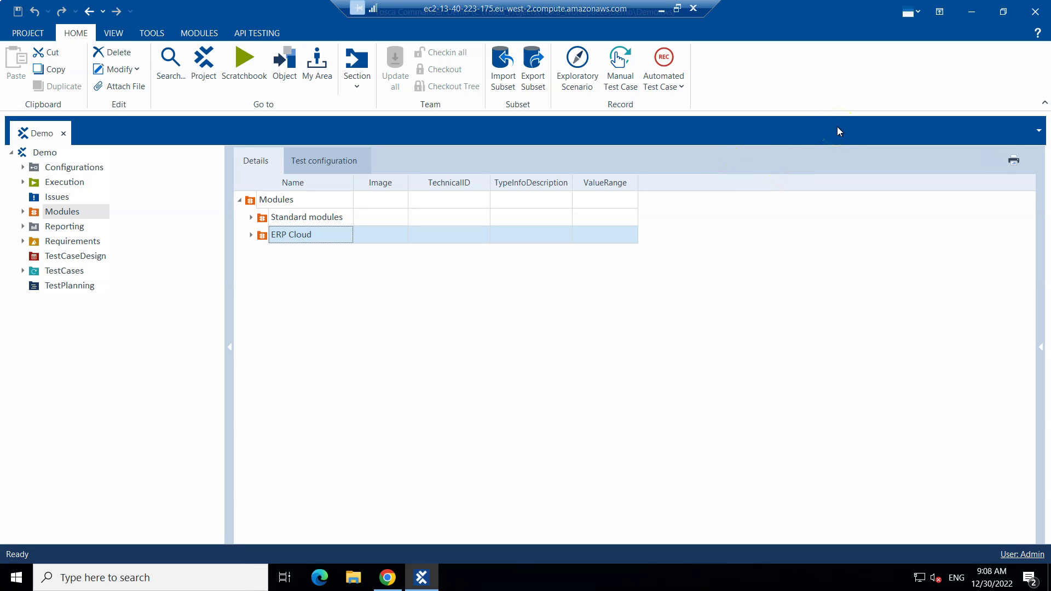
# Step: Change the Tosca Commander interface theme to Dark
pyautogui.click(917, 14)
pyautogui.click(918, 15)
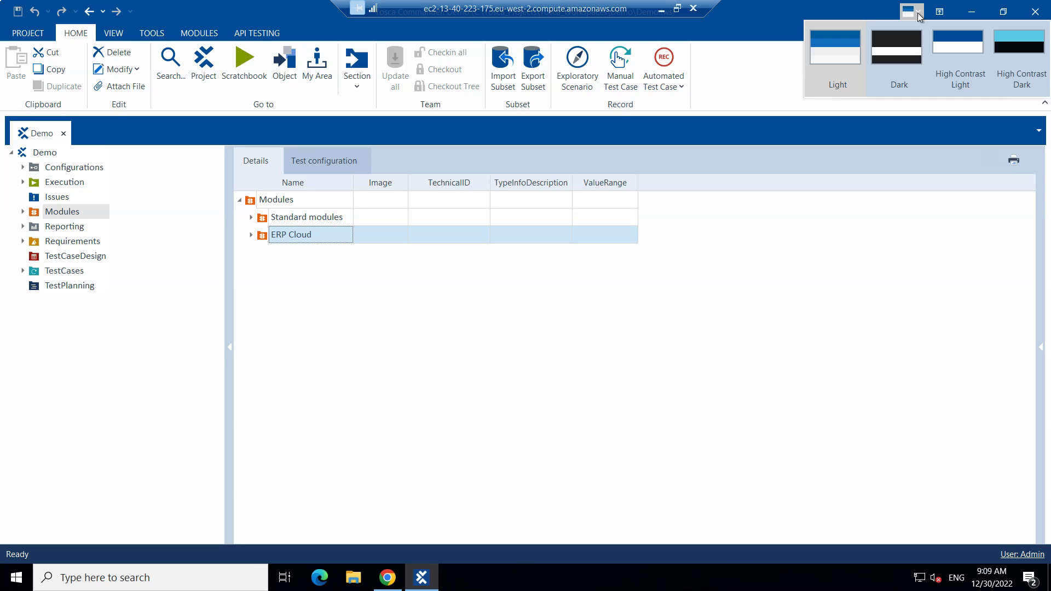
pyautogui.click(918, 17)
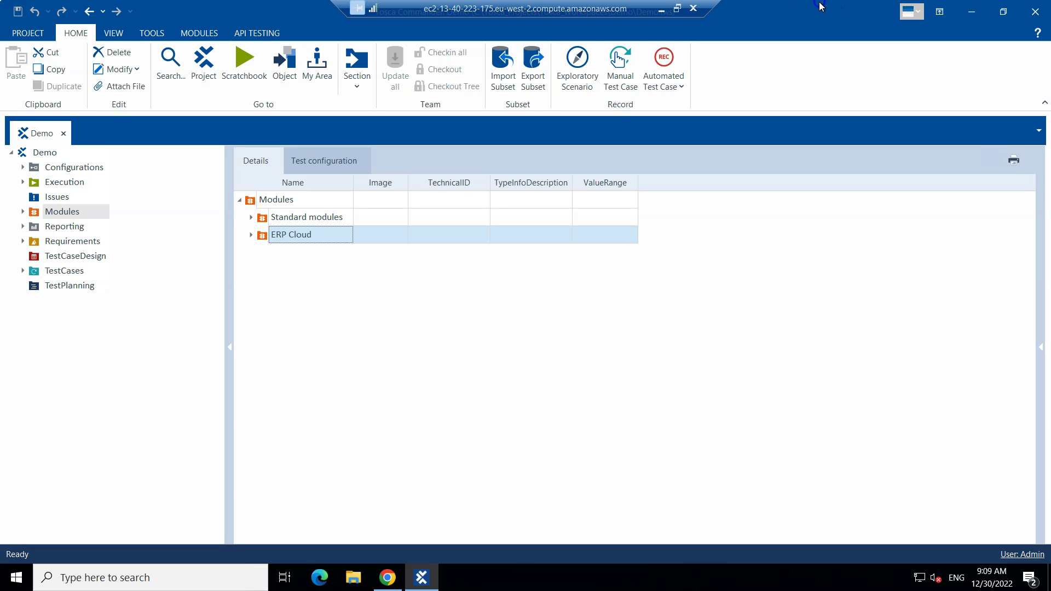
pyautogui.click(918, 15)
pyautogui.click(904, 36)
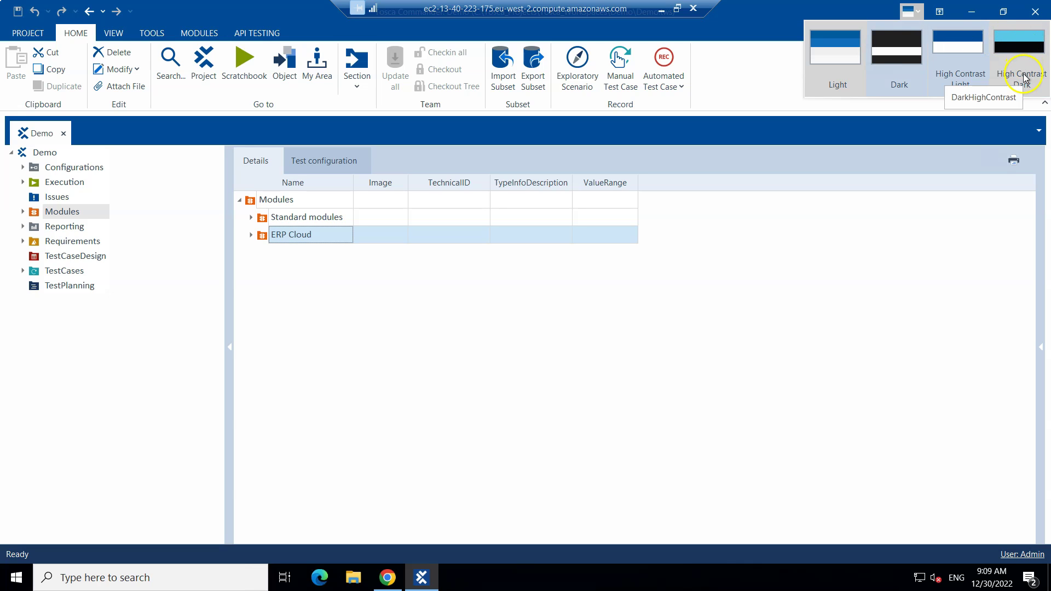
pyautogui.click(894, 48)
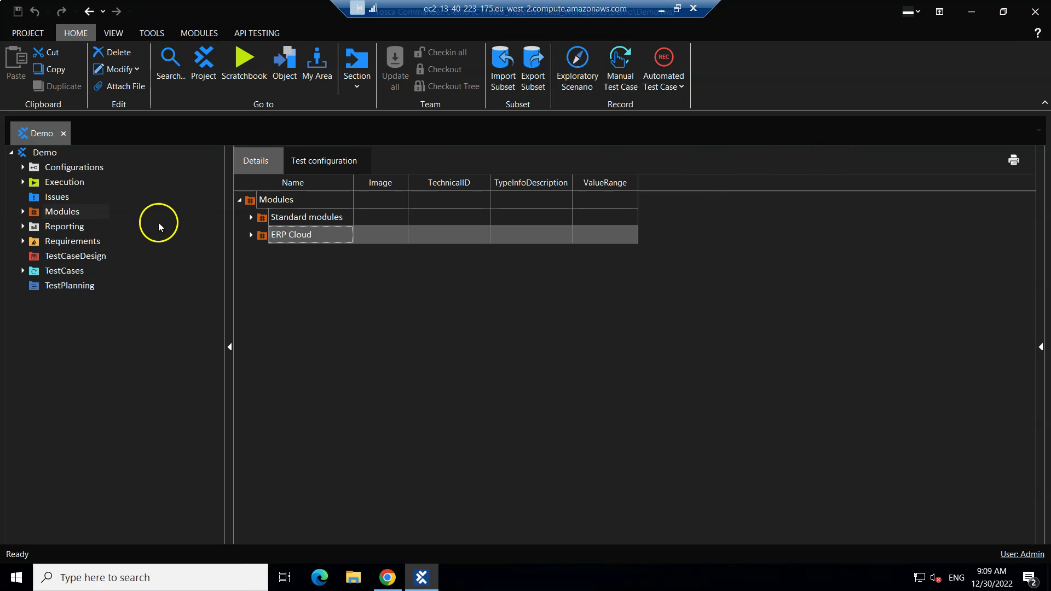
pyautogui.click(288, 169)
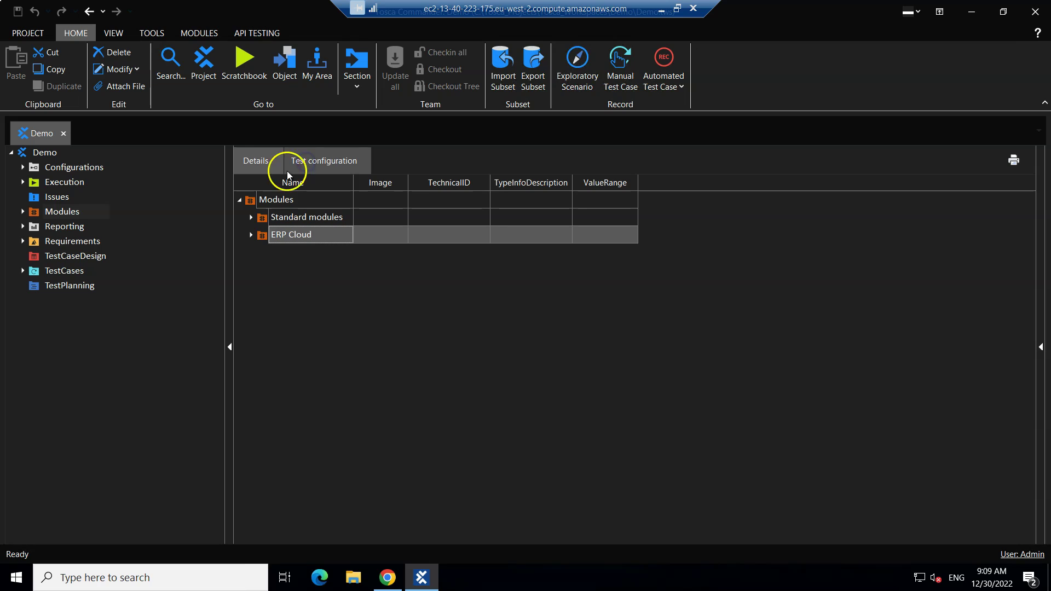
pyautogui.click(251, 160)
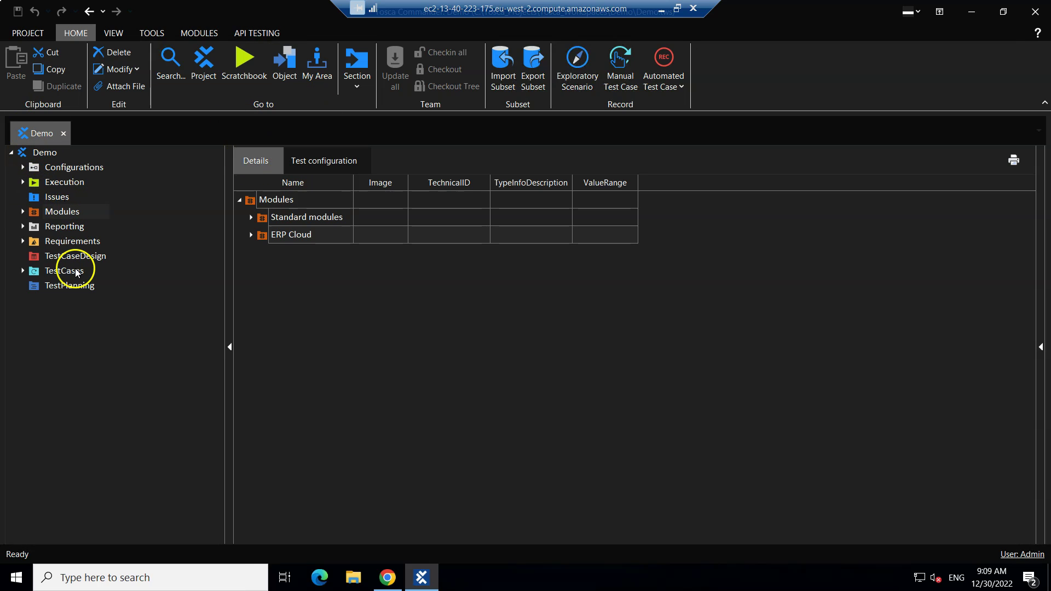
pyautogui.click(130, 34)
pyautogui.click(144, 34)
pyautogui.click(115, 34)
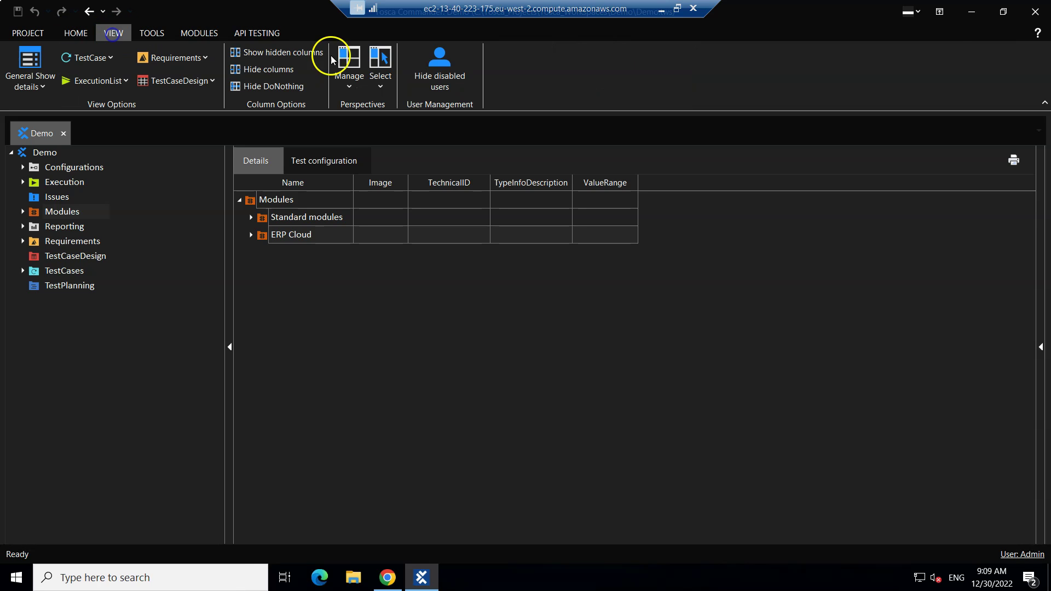
# Step: Set the Tosca Commander interface theme back to Light
pyautogui.click(907, 13)
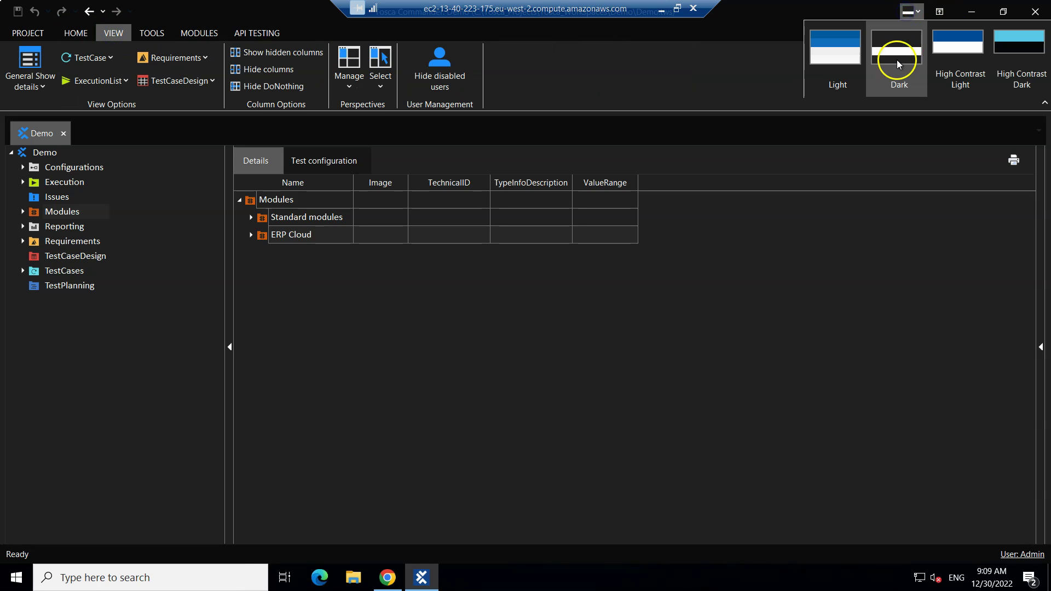
pyautogui.click(843, 64)
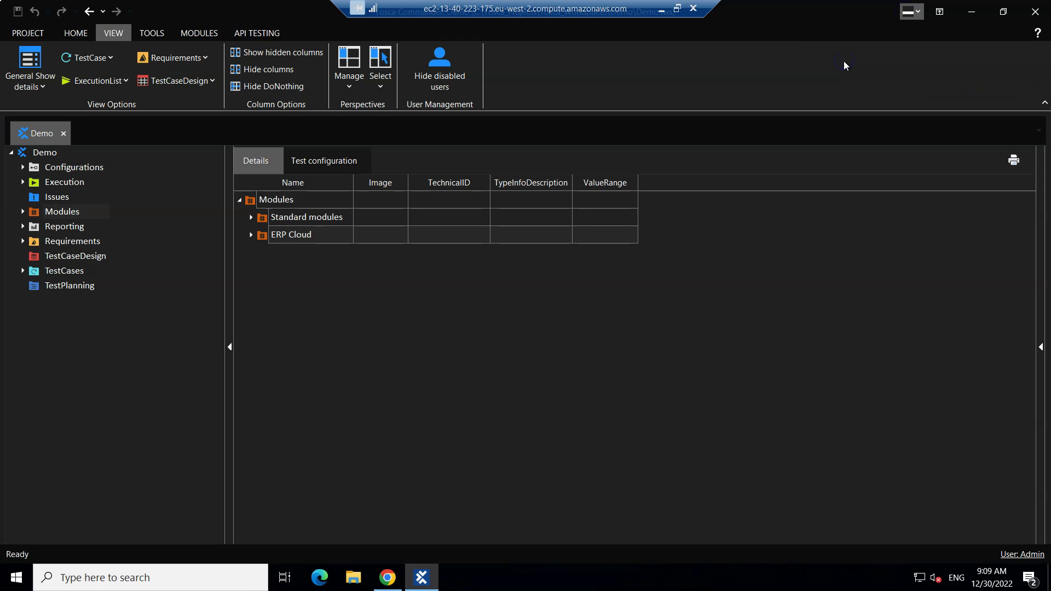